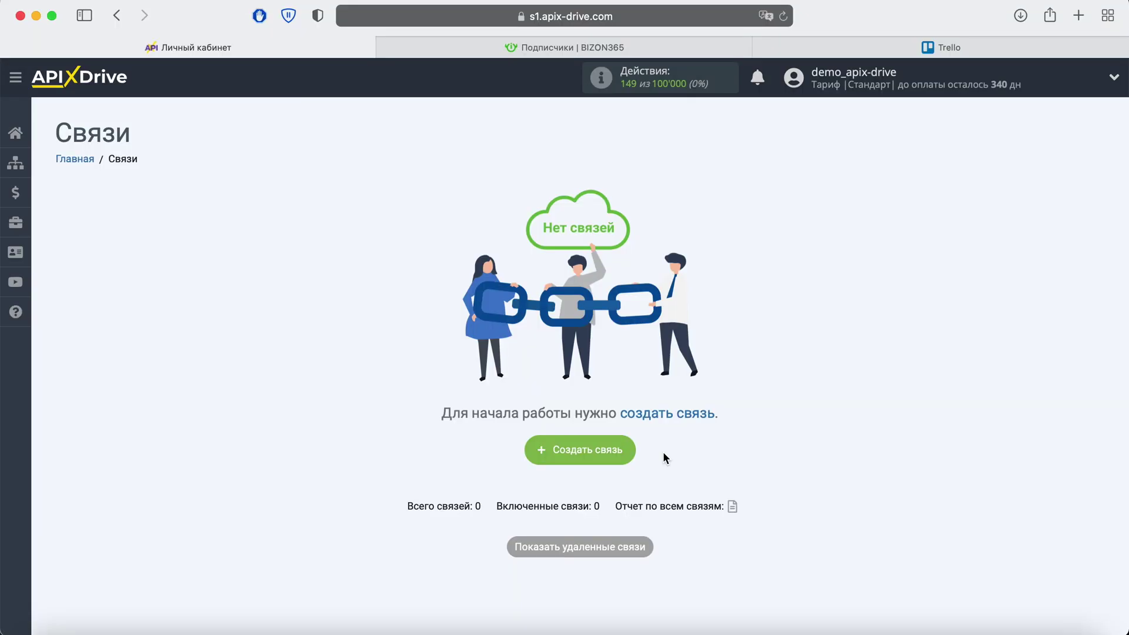
Step: Start a new connection with Бизон 365 as the data source system
click(625, 451)
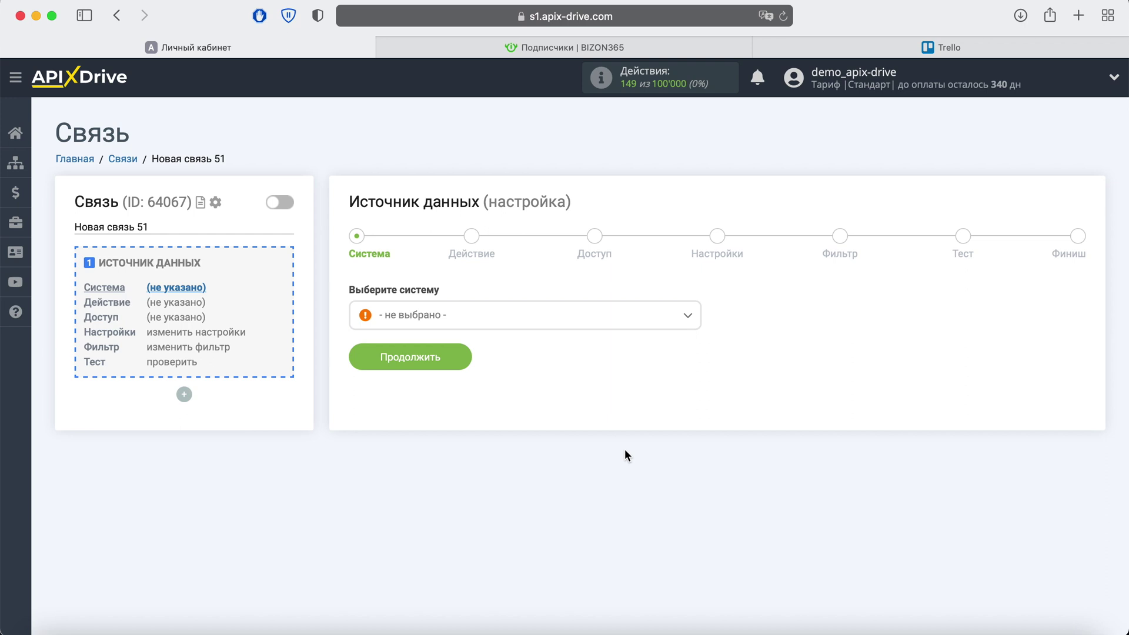
click(652, 323)
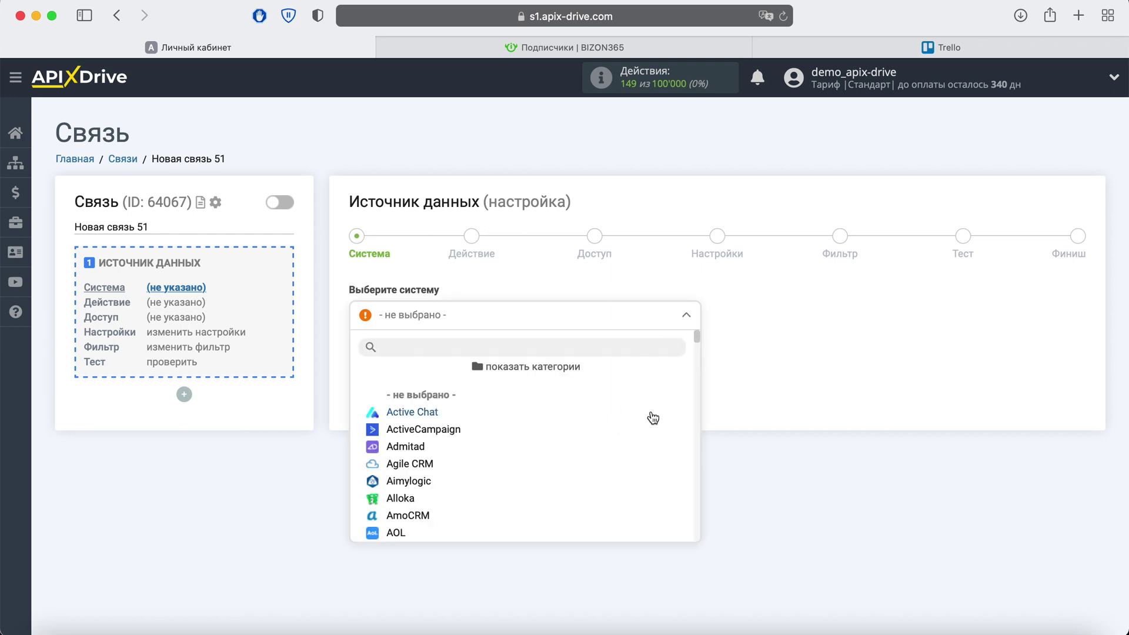
scroll(652, 418, down, 15)
scroll(653, 418, down, 20)
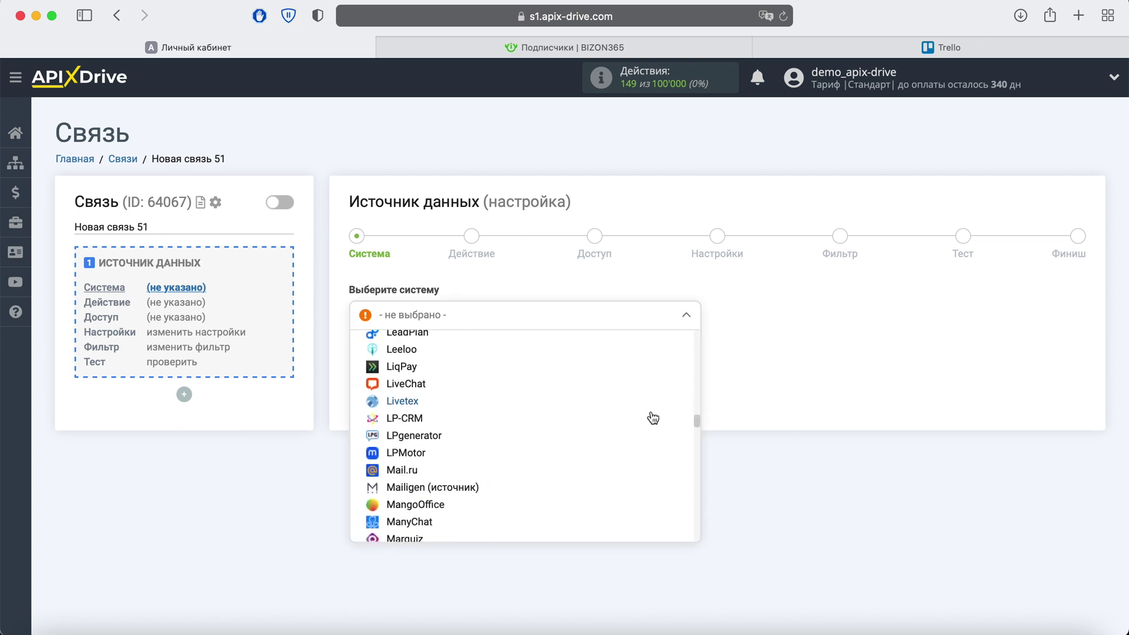
scroll(652, 418, down, 20)
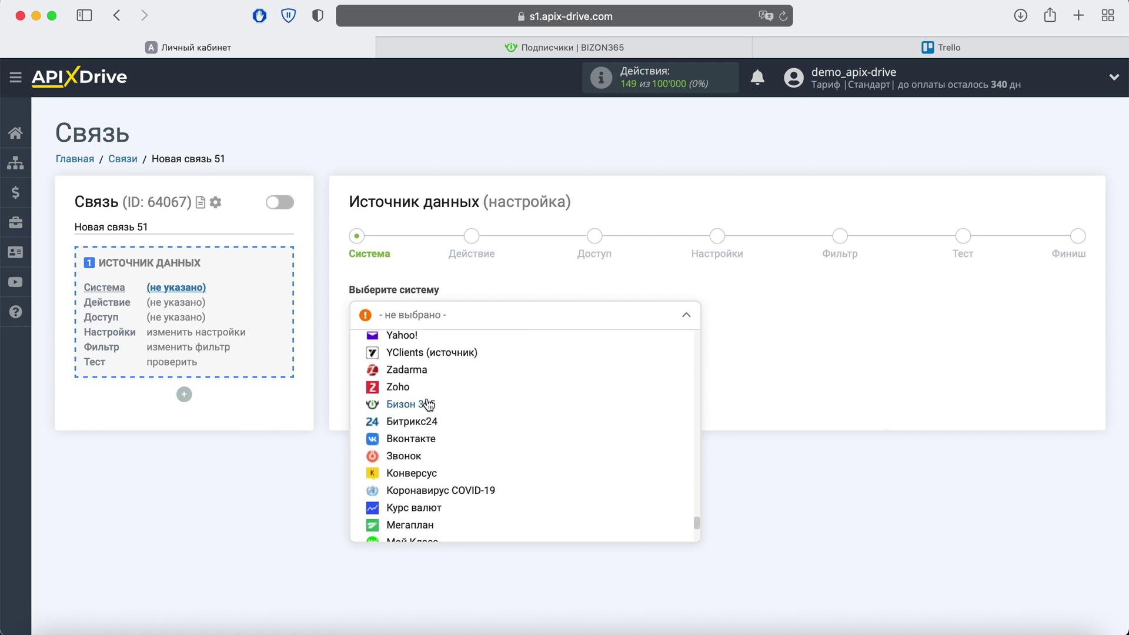
click(428, 405)
click(454, 359)
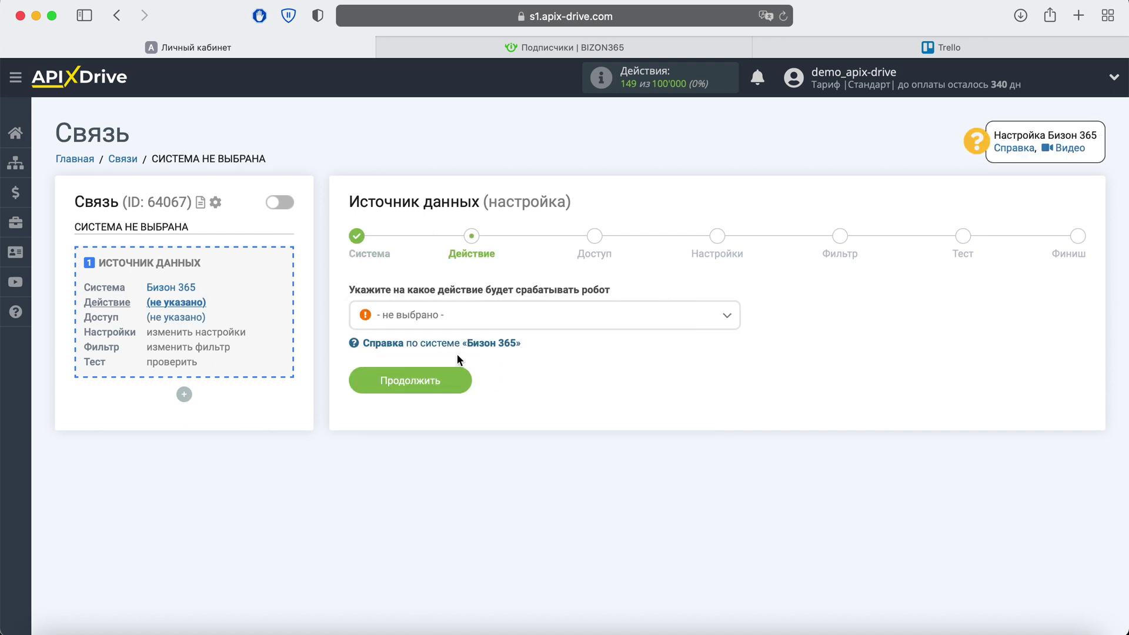
Step: Set the source action to Загрузить подписчиков вебинара (новых)
click(542, 322)
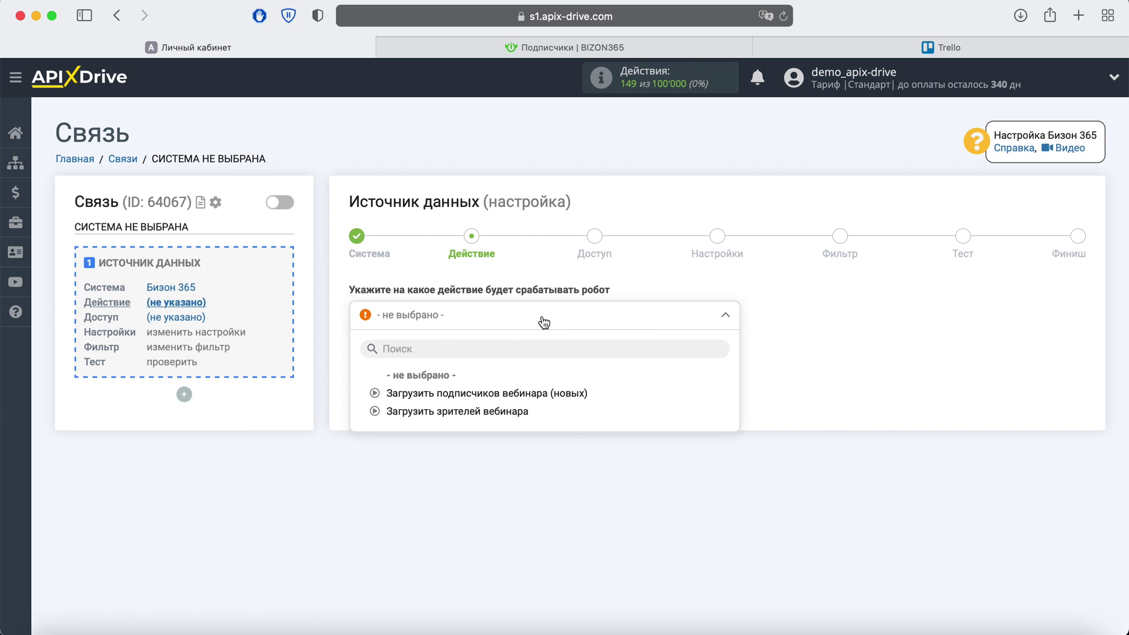
click(496, 394)
click(458, 386)
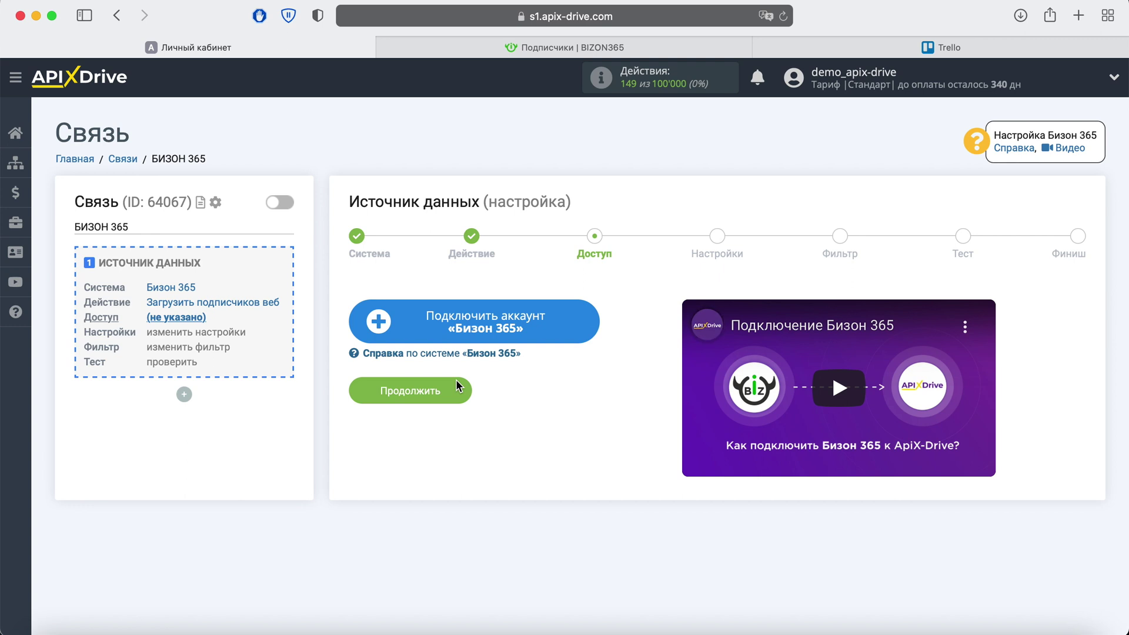
Step: Connect a Бизон 365 account by pasting its login and password and saving
click(582, 325)
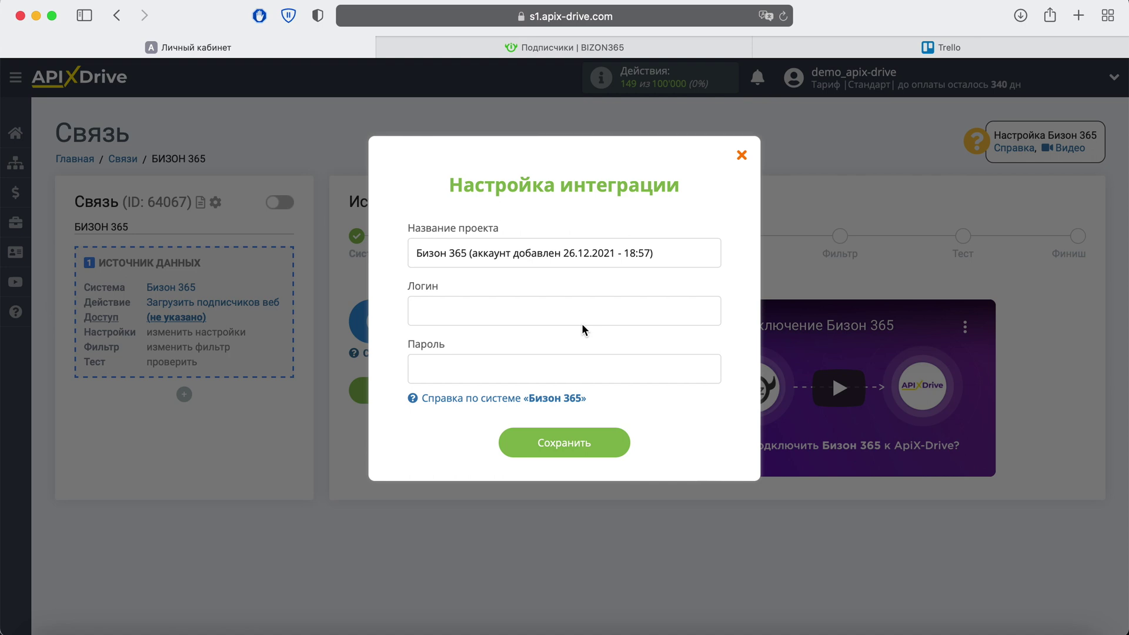
right_click(500, 310)
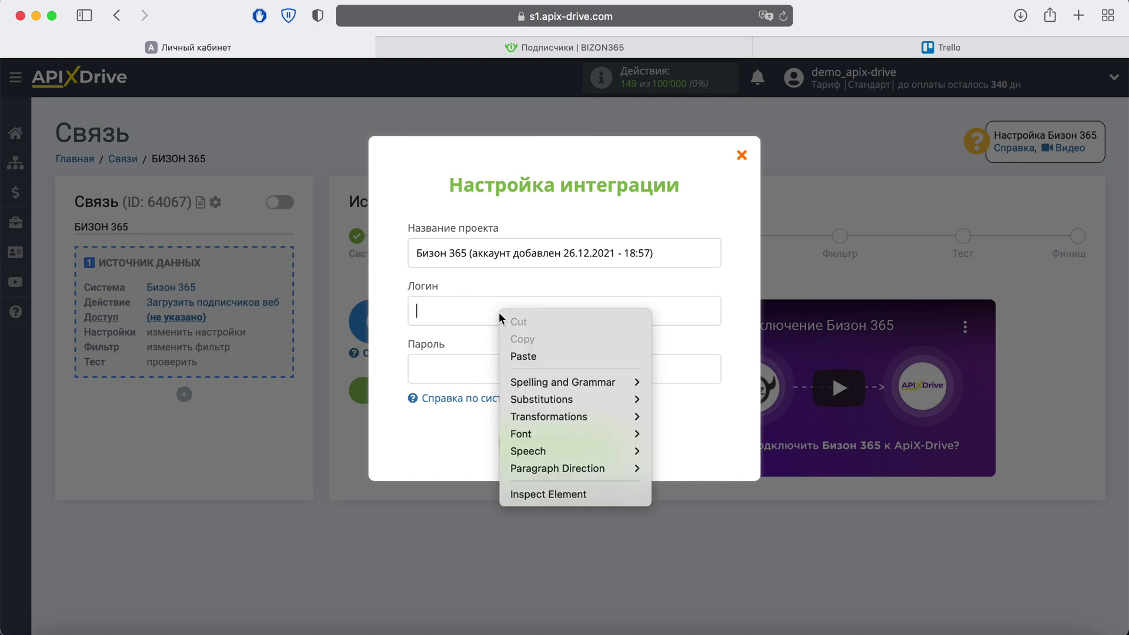
click(528, 358)
right_click(445, 377)
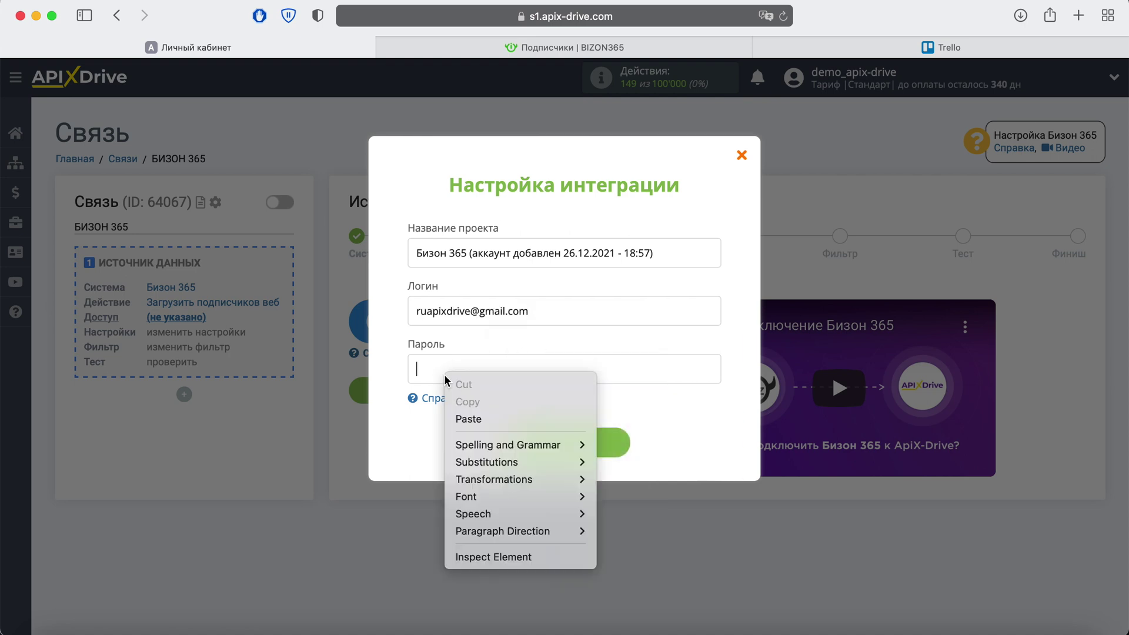
click(470, 417)
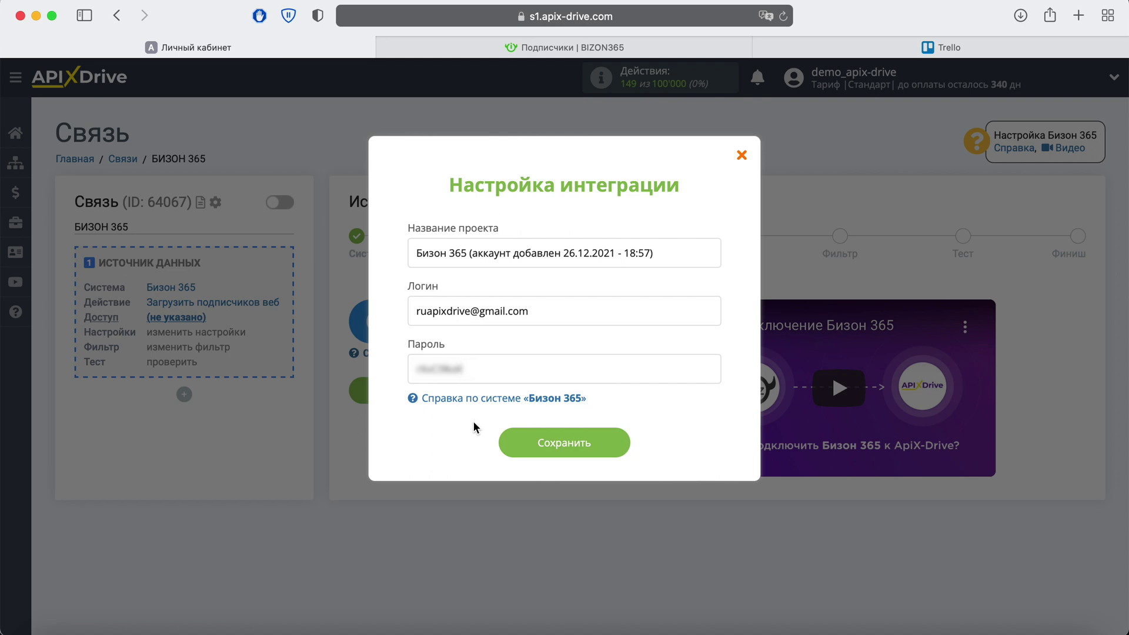
click(614, 442)
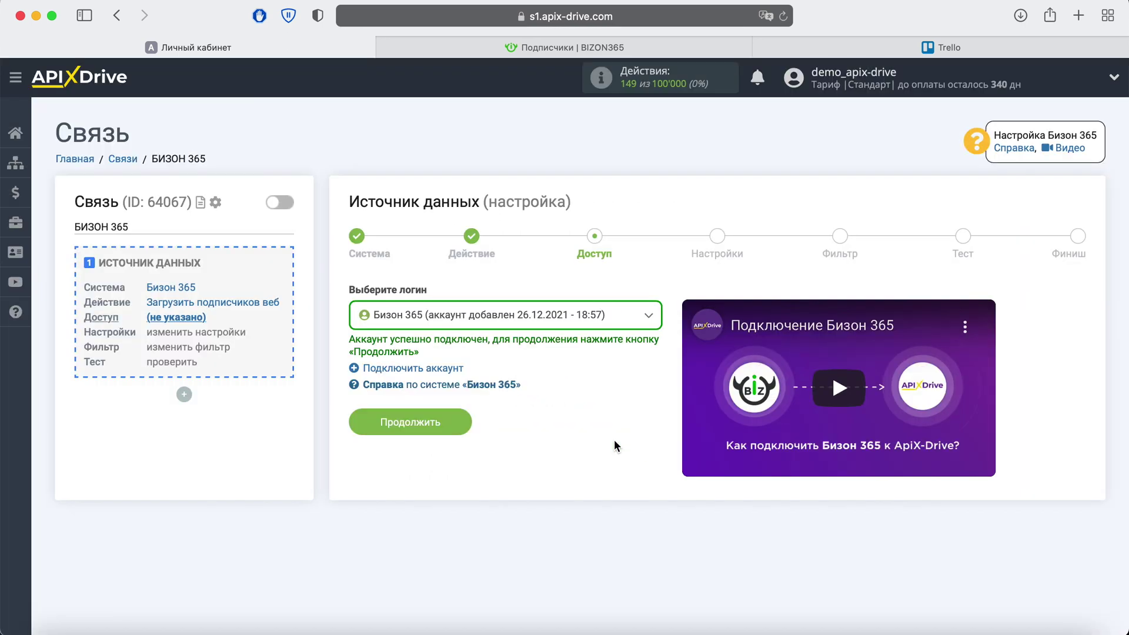
Step: Select the connected Бизон 365 account as the source login and continue
click(641, 323)
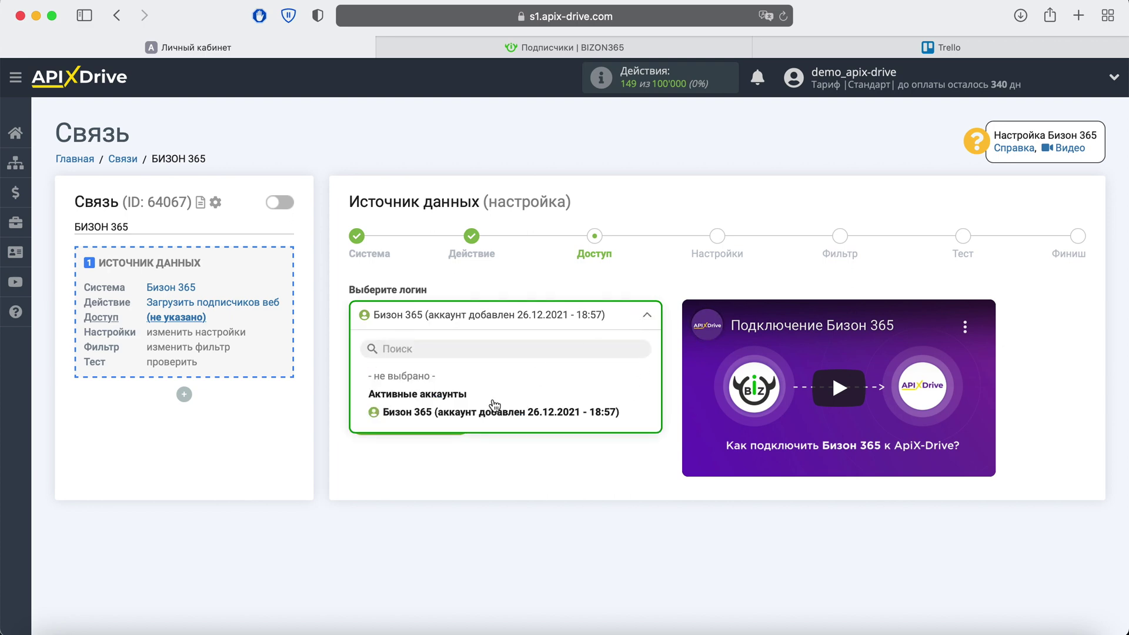
click(494, 412)
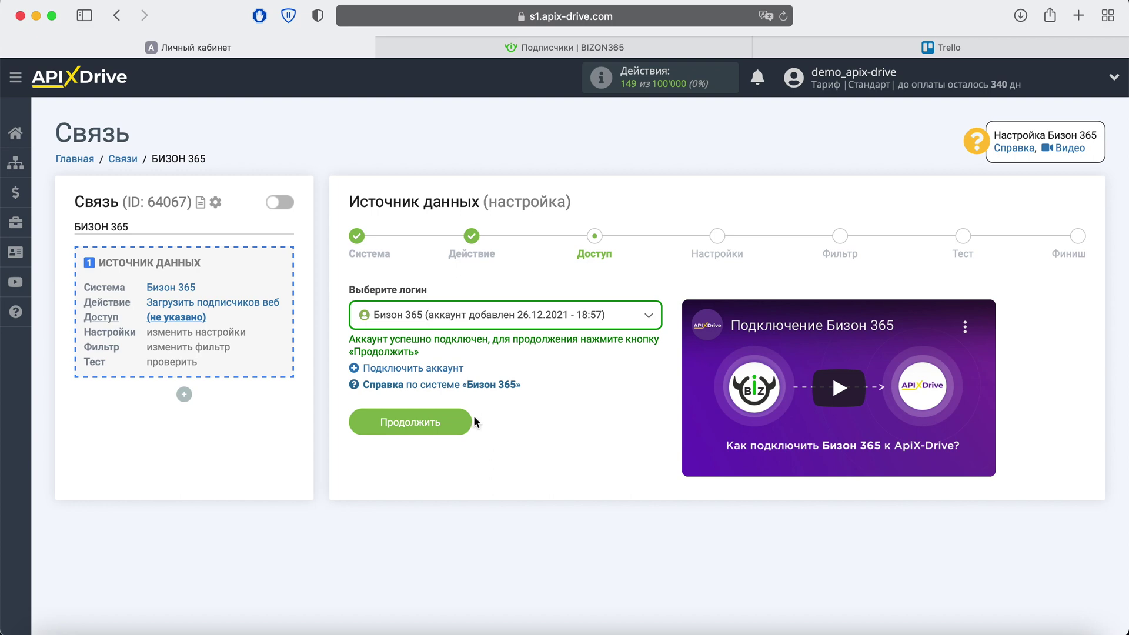
click(461, 417)
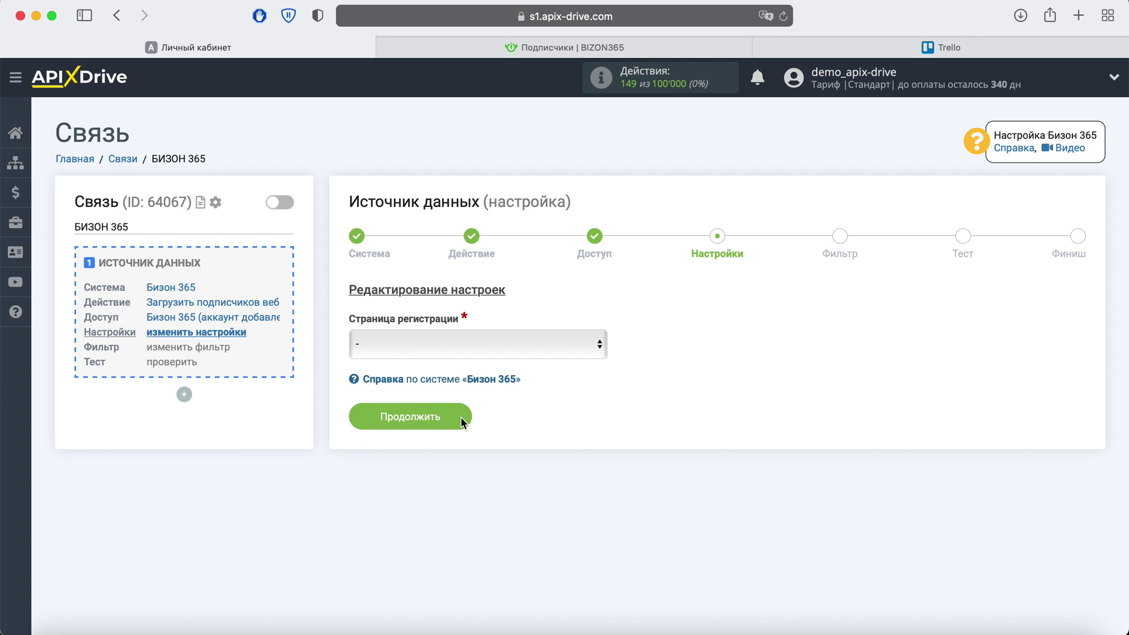
Step: Choose ApiX-Drive_Page as the registration page
click(463, 351)
click(462, 356)
click(457, 413)
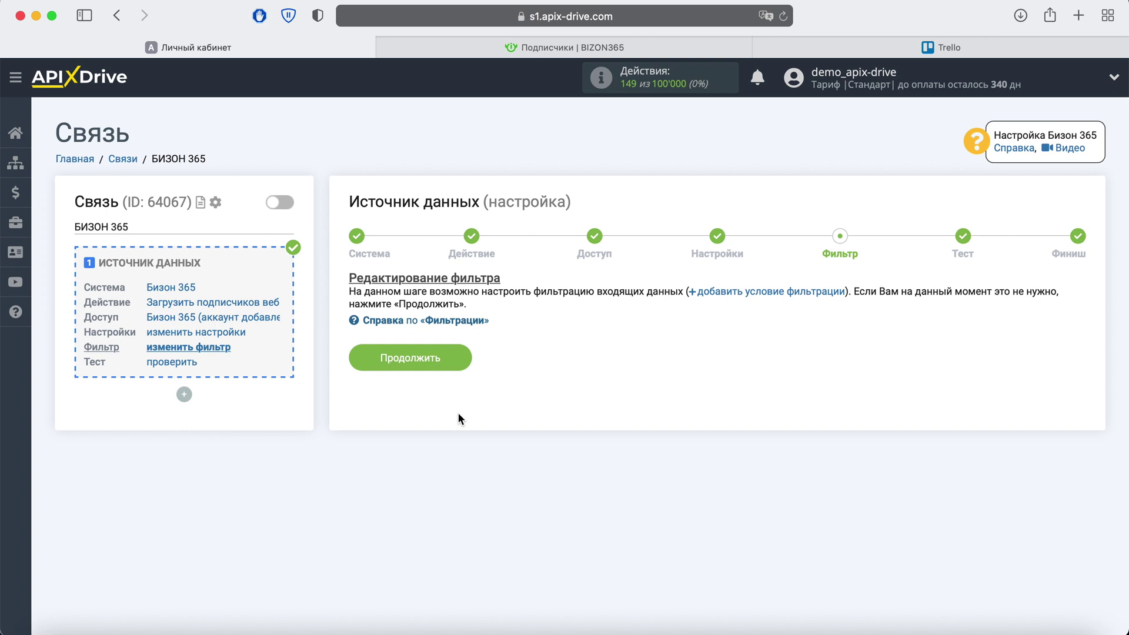
Step: Skip filtering, review the sample subscriber data and finish the source setup
click(453, 355)
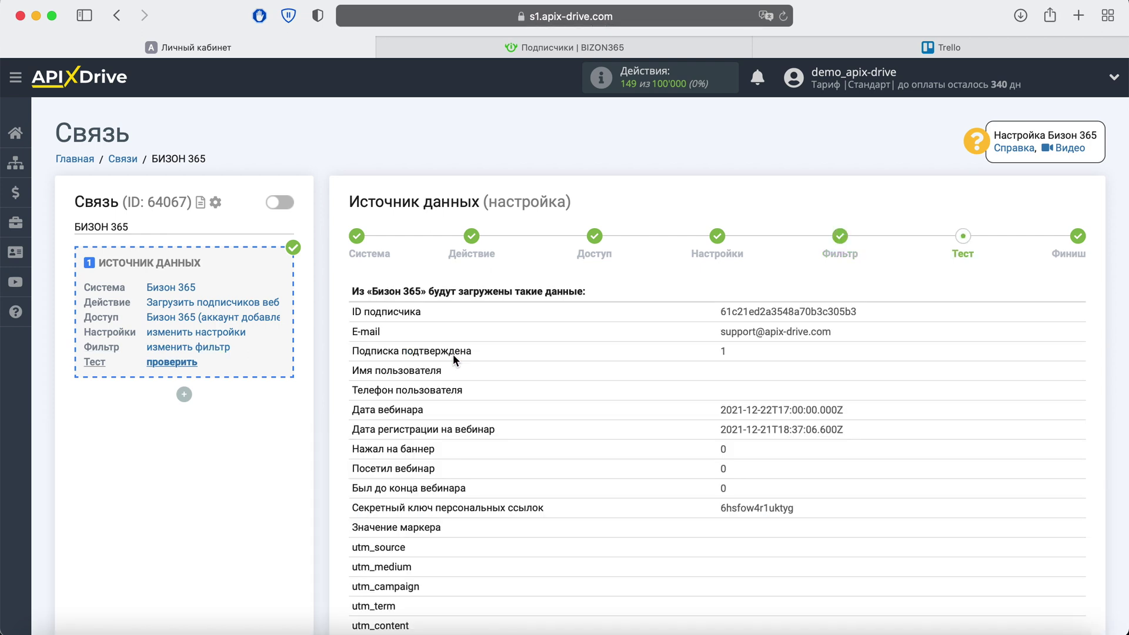
scroll(453, 354, down, 5)
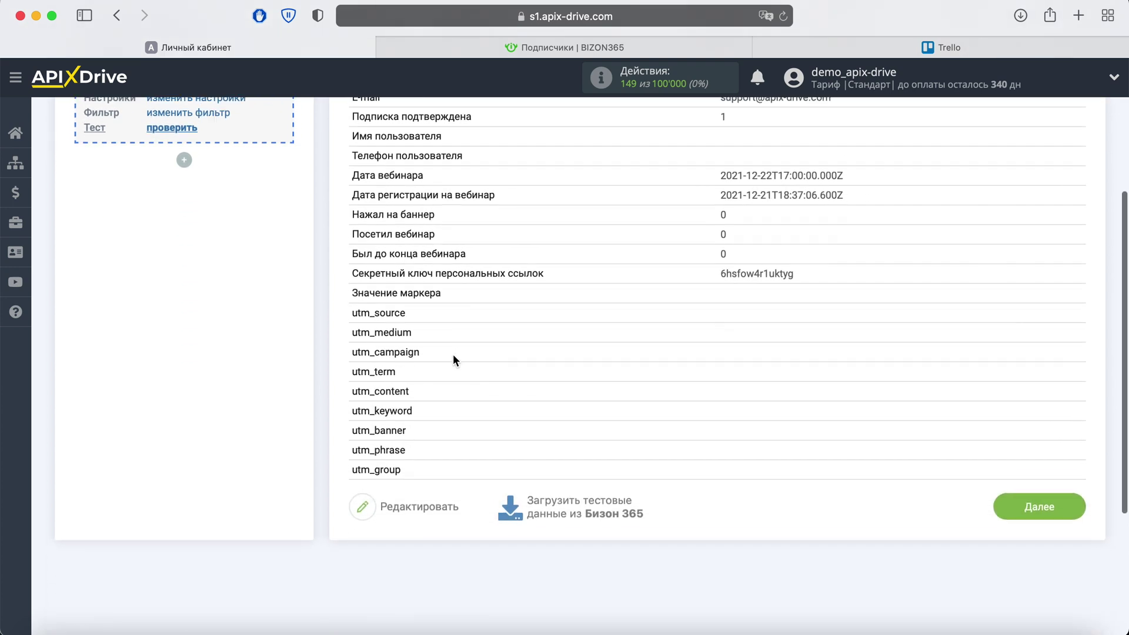
click(1080, 517)
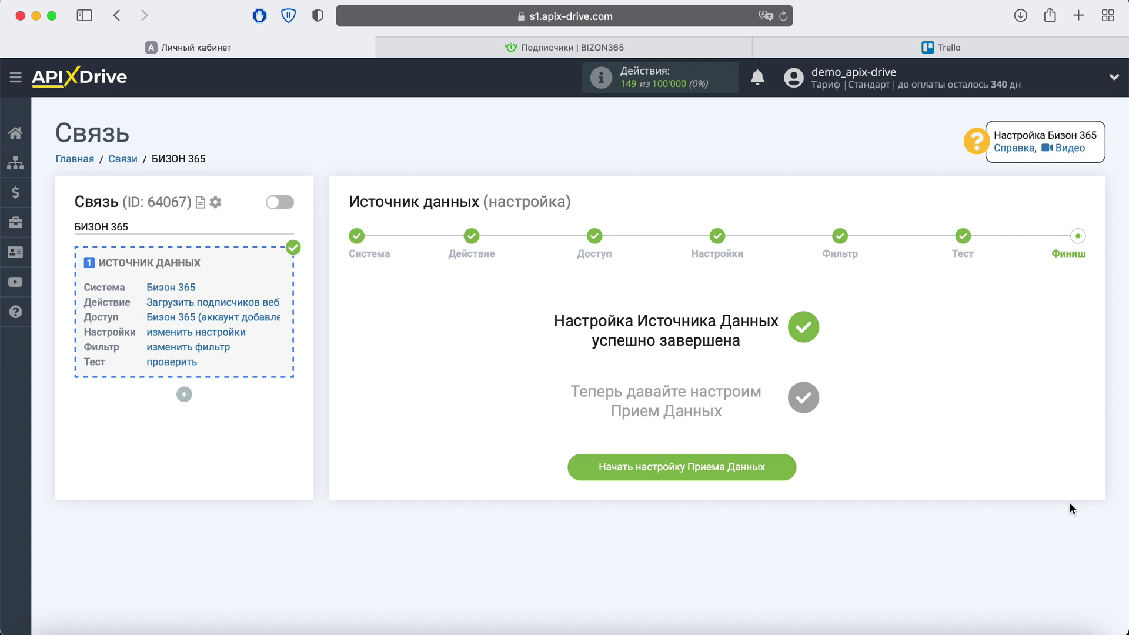
Step: Choose Trello as the receiving system for the connection
click(770, 467)
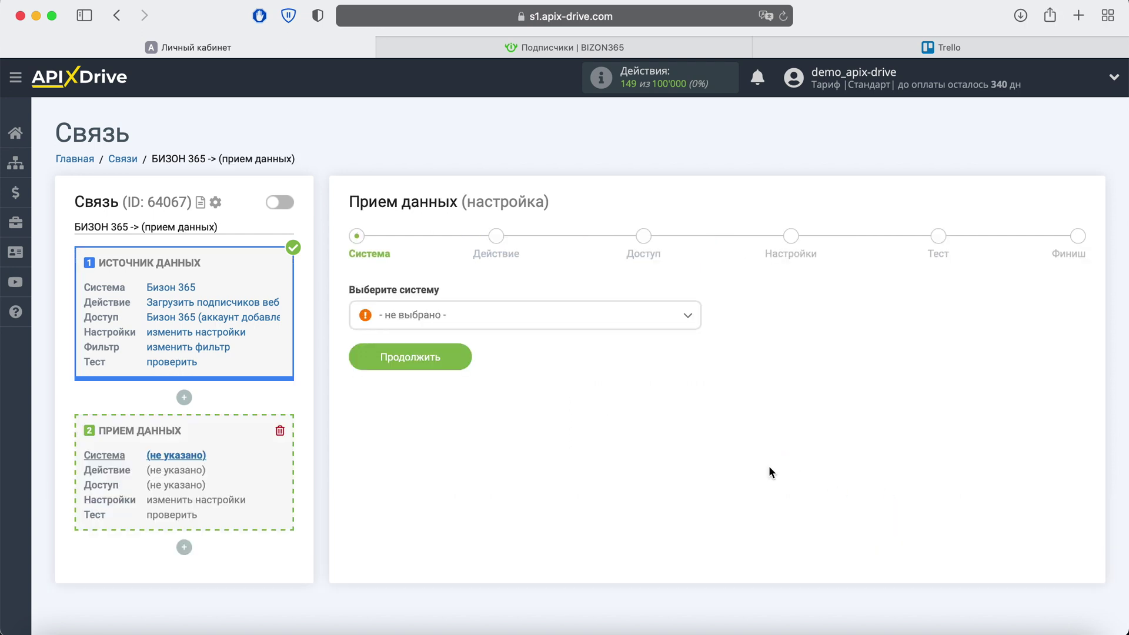
click(612, 333)
scroll(625, 432, down, 10)
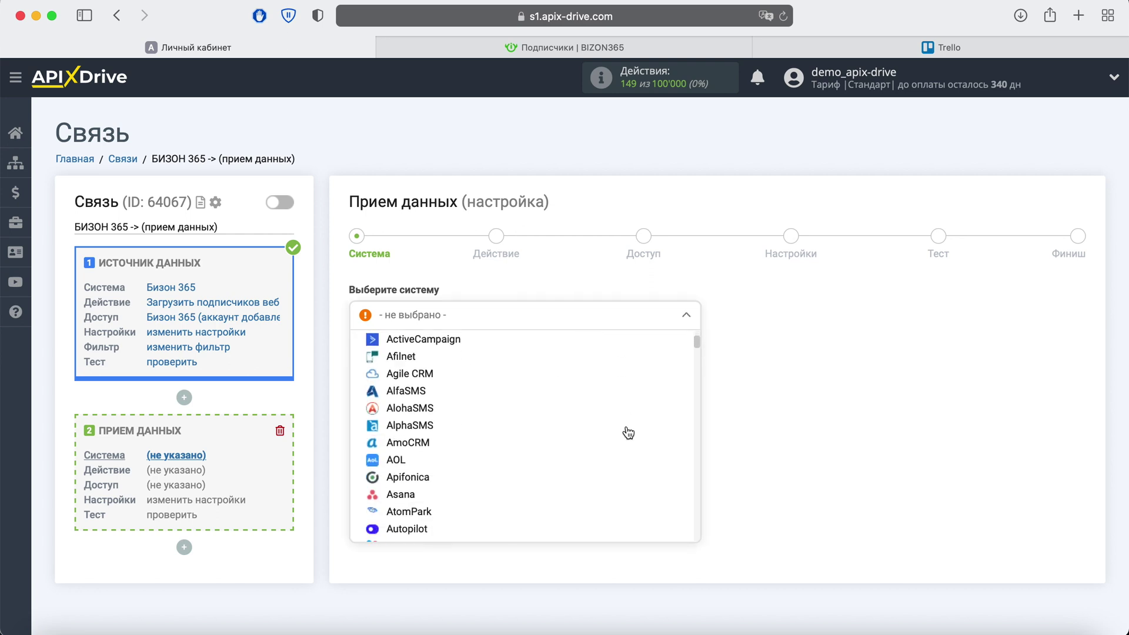
scroll(628, 433, down, 15)
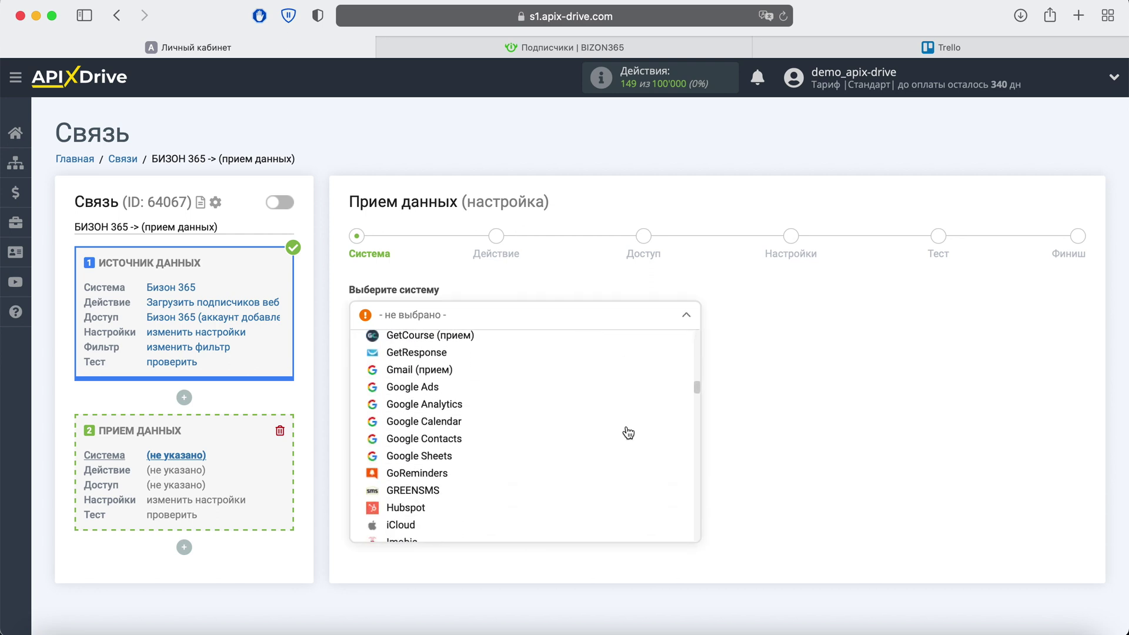
scroll(628, 433, down, 15)
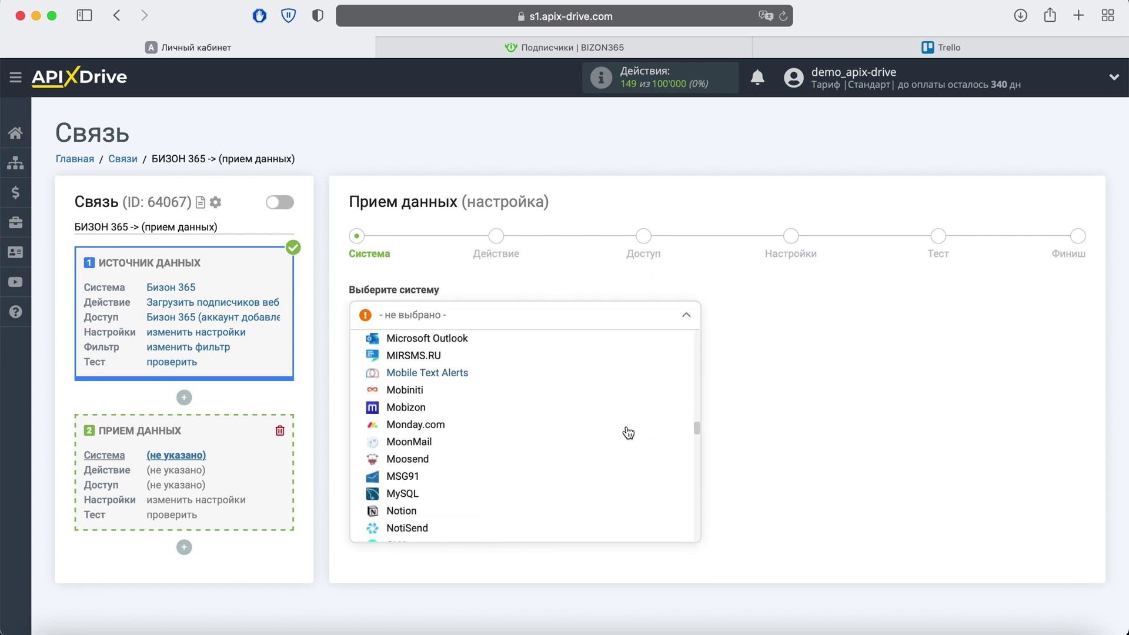
scroll(628, 433, down, 15)
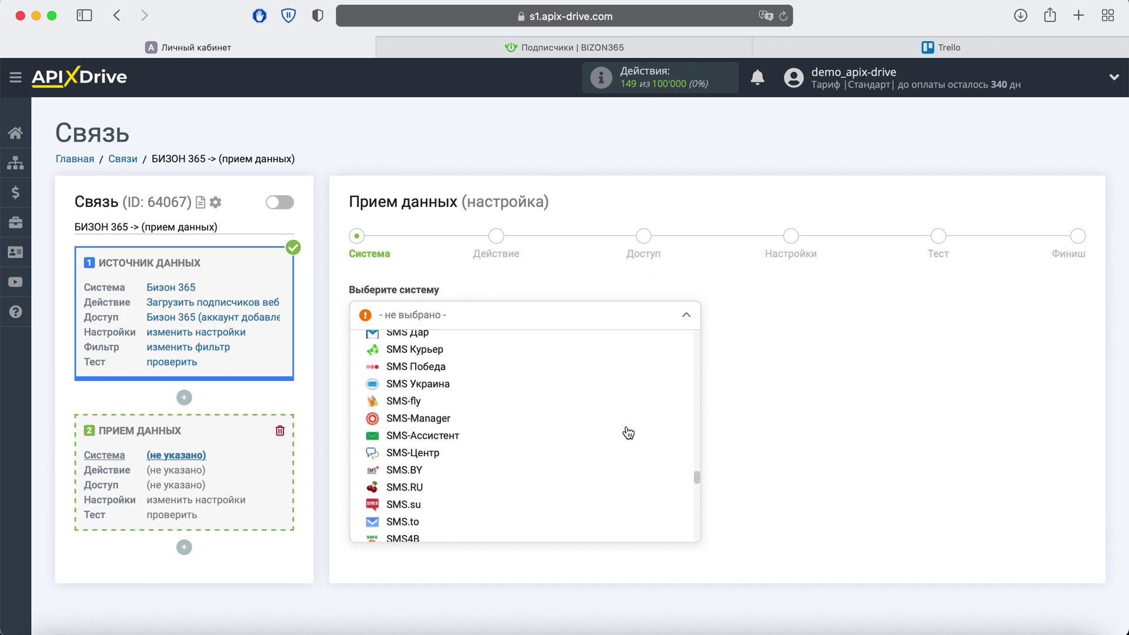
scroll(629, 433, down, 5)
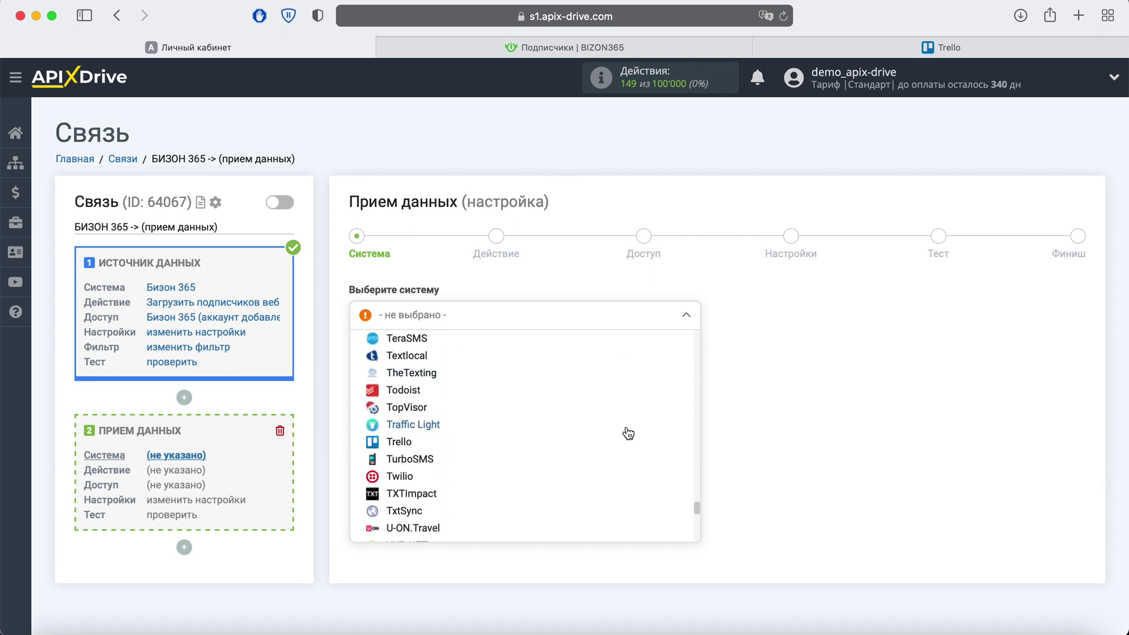
click(405, 433)
click(454, 360)
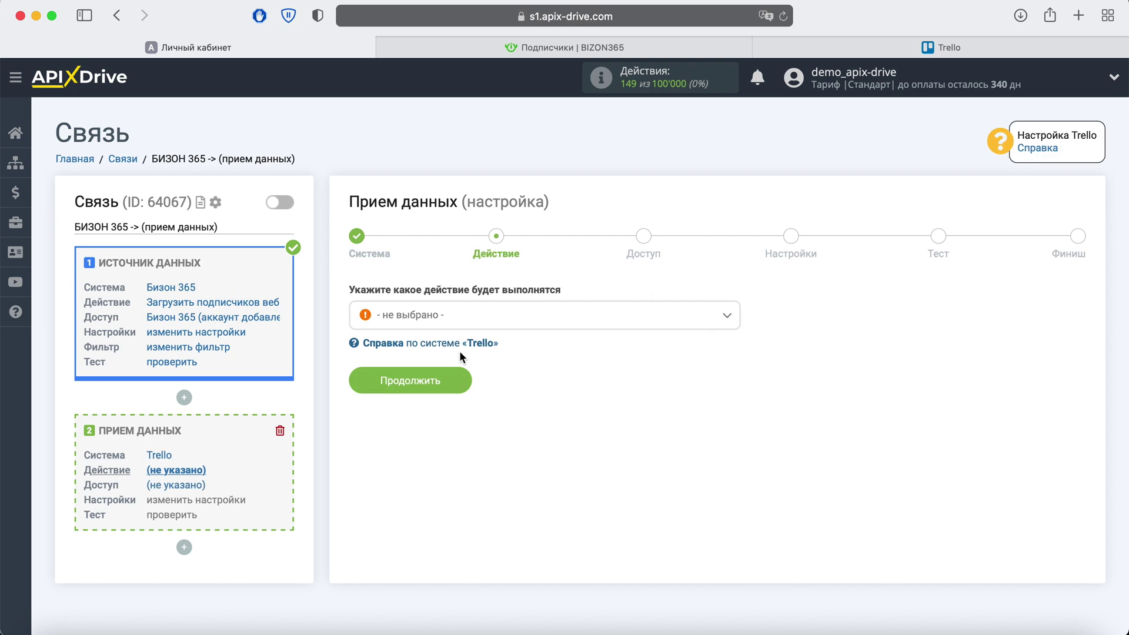
Step: Set the Trello action to Создать карточку
click(537, 325)
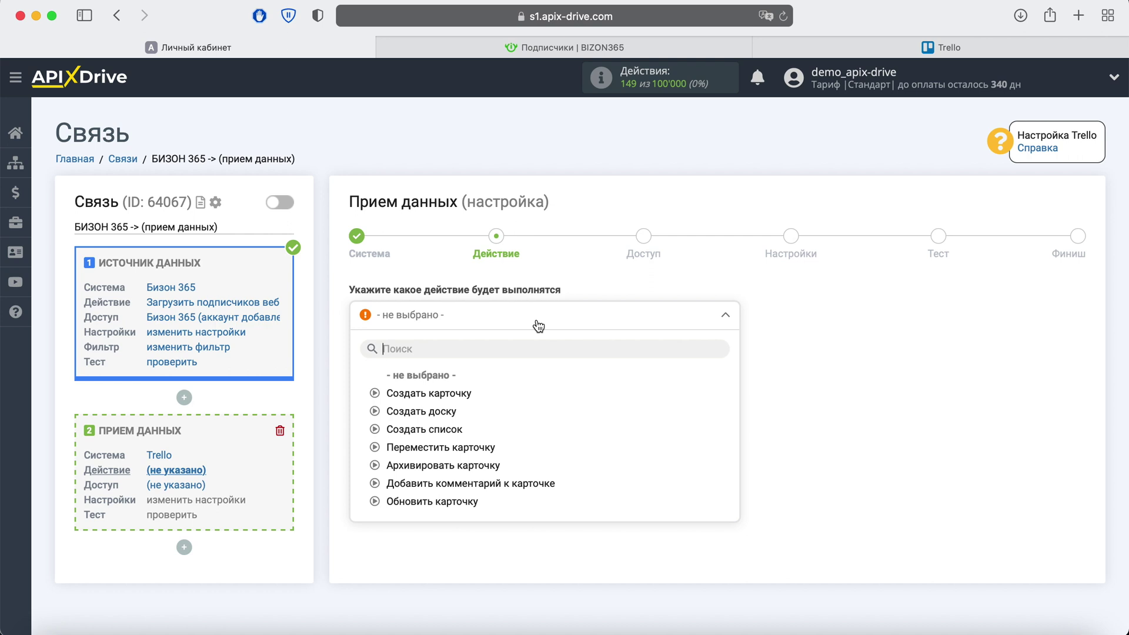
click(452, 398)
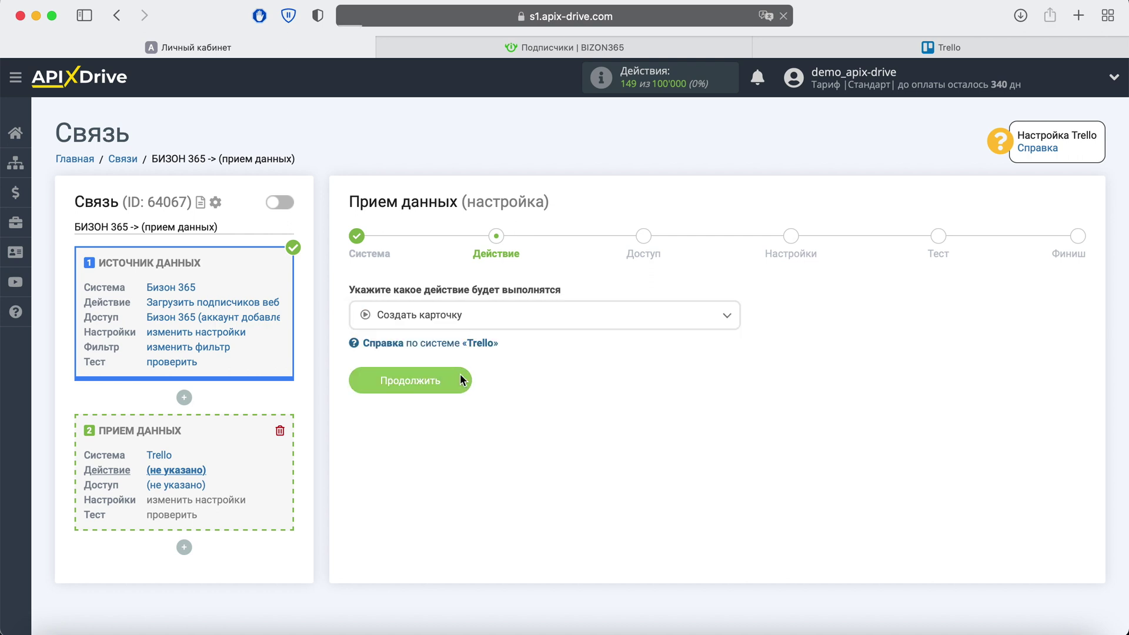
click(461, 381)
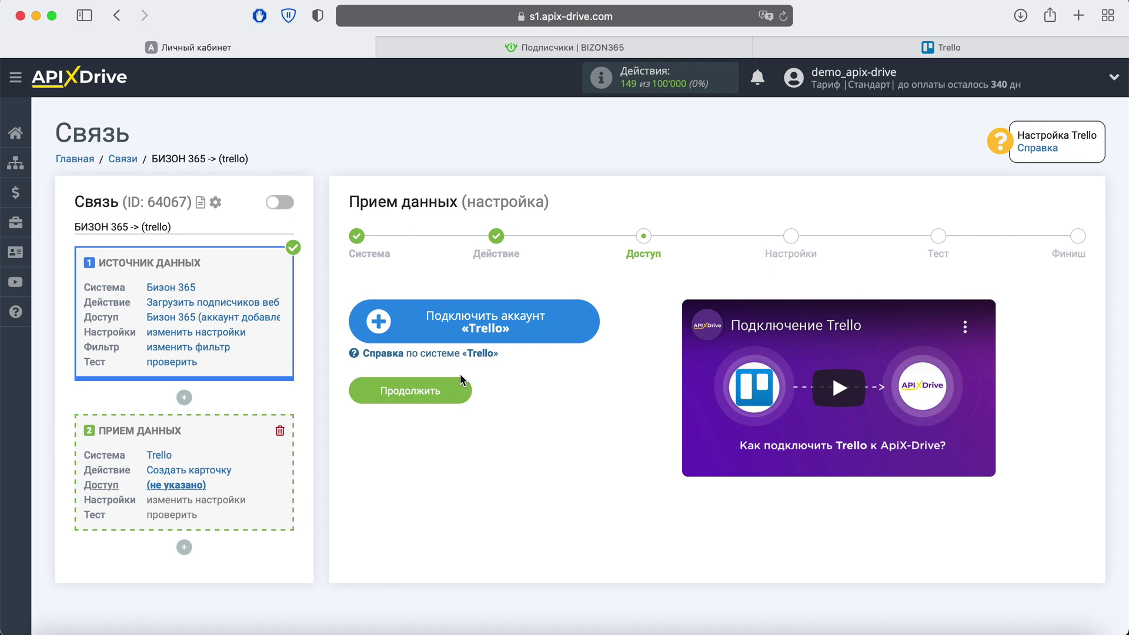
Step: Sign in to Trello with the account e-mail and password
click(583, 321)
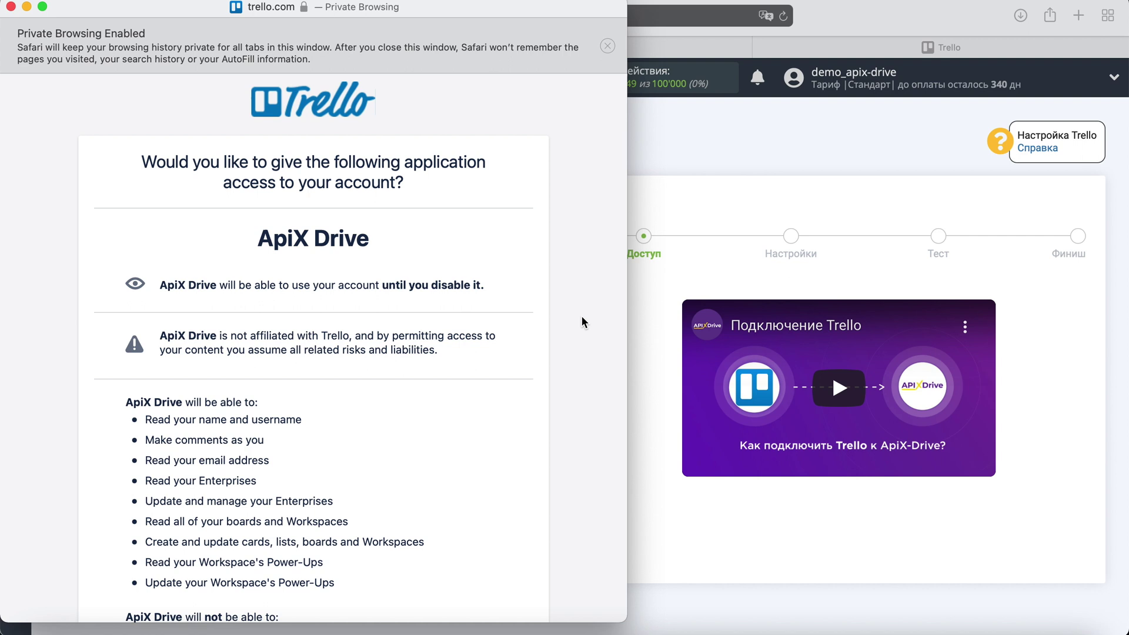
scroll(583, 317, down, 5)
click(471, 538)
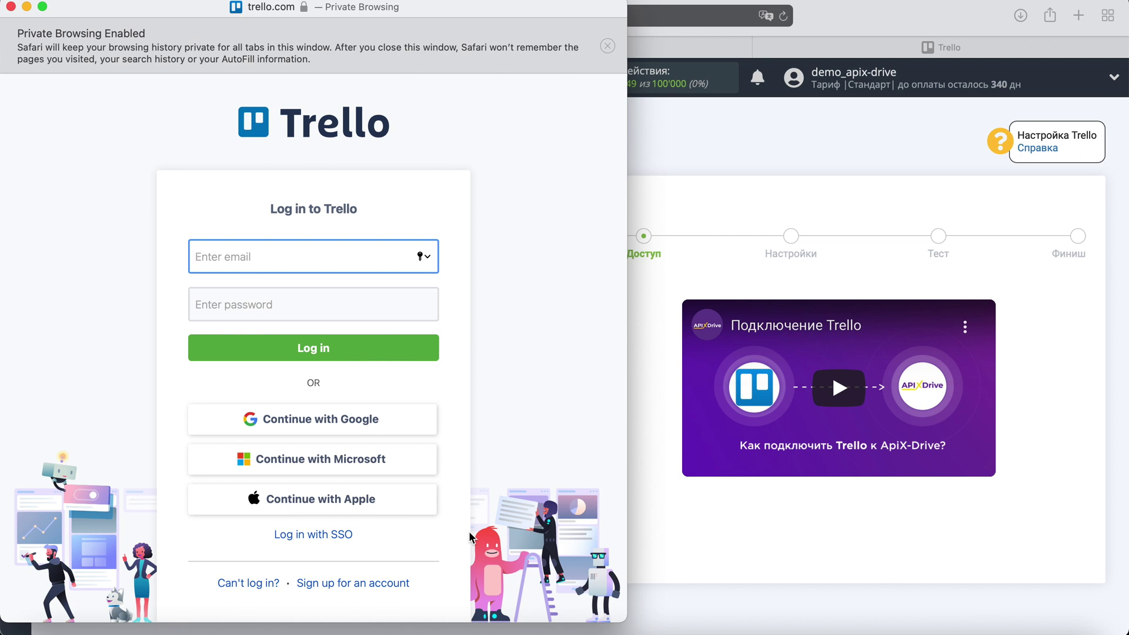
click(304, 301)
text(••••••••••)
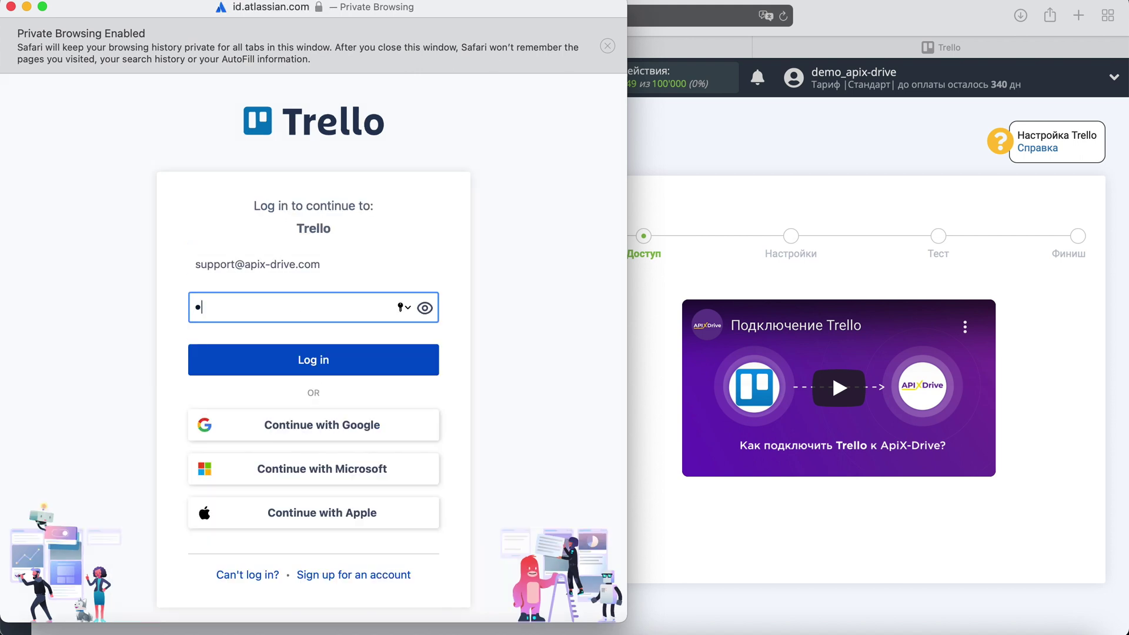
text(••)
key(Return)
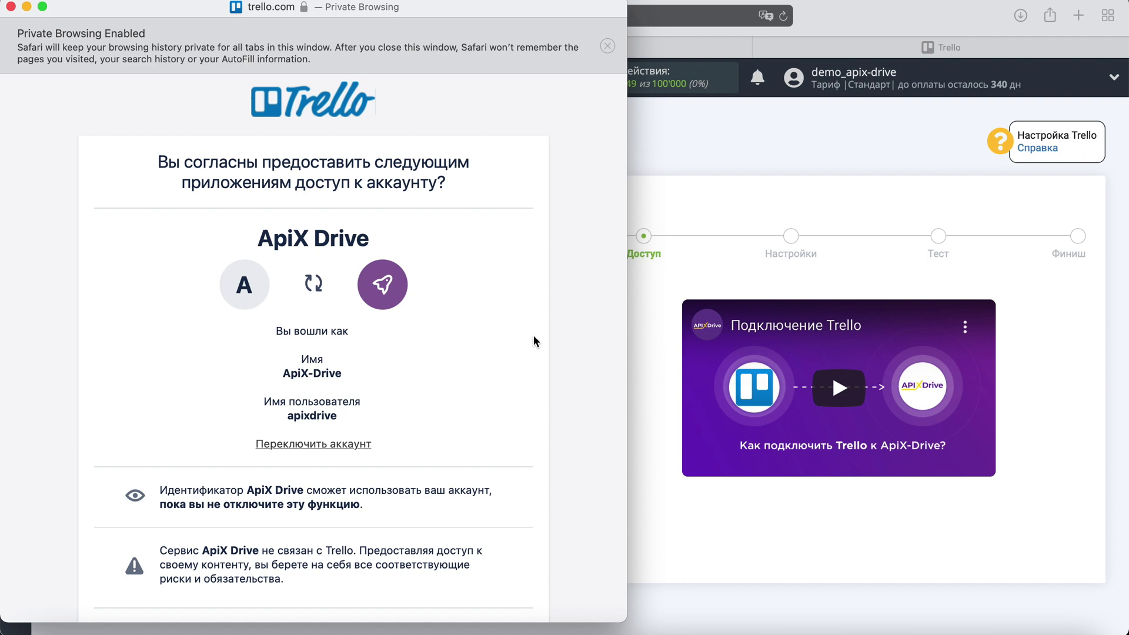
Step: Allow ApiX Drive access to Trello and select the new account as the login
scroll(533, 335, down, 5)
scroll(534, 335, down, 15)
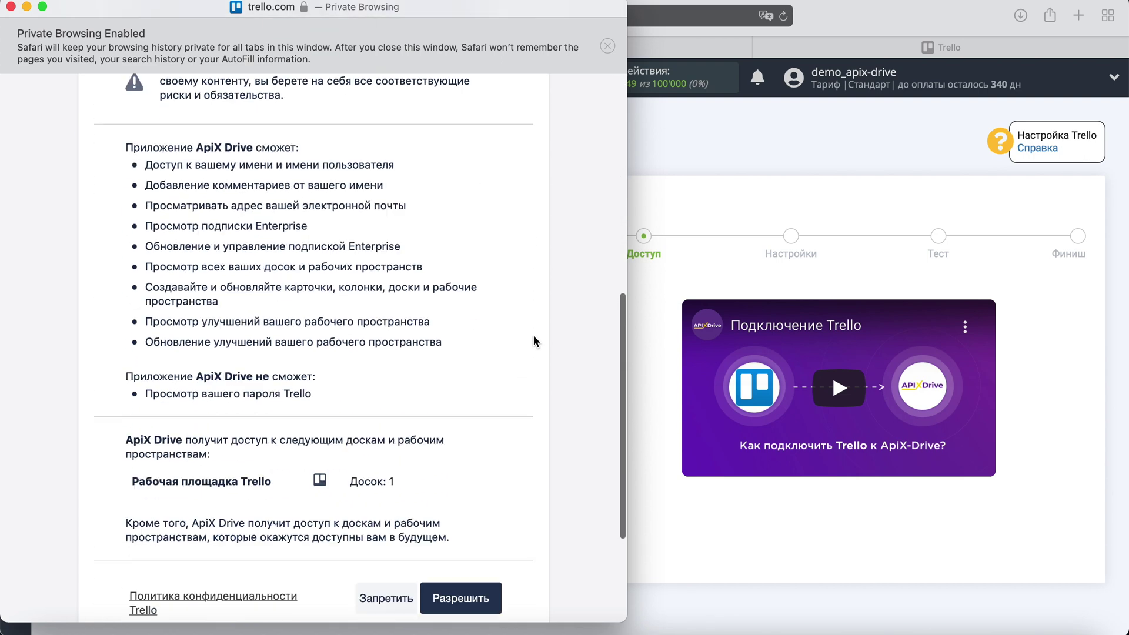
click(464, 481)
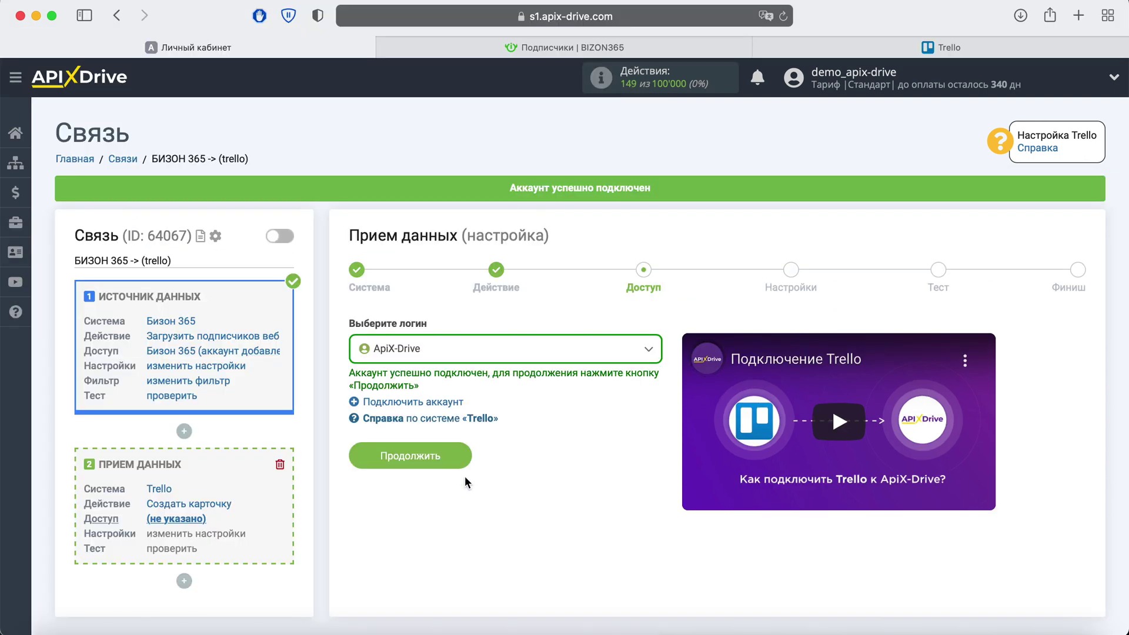
click(647, 351)
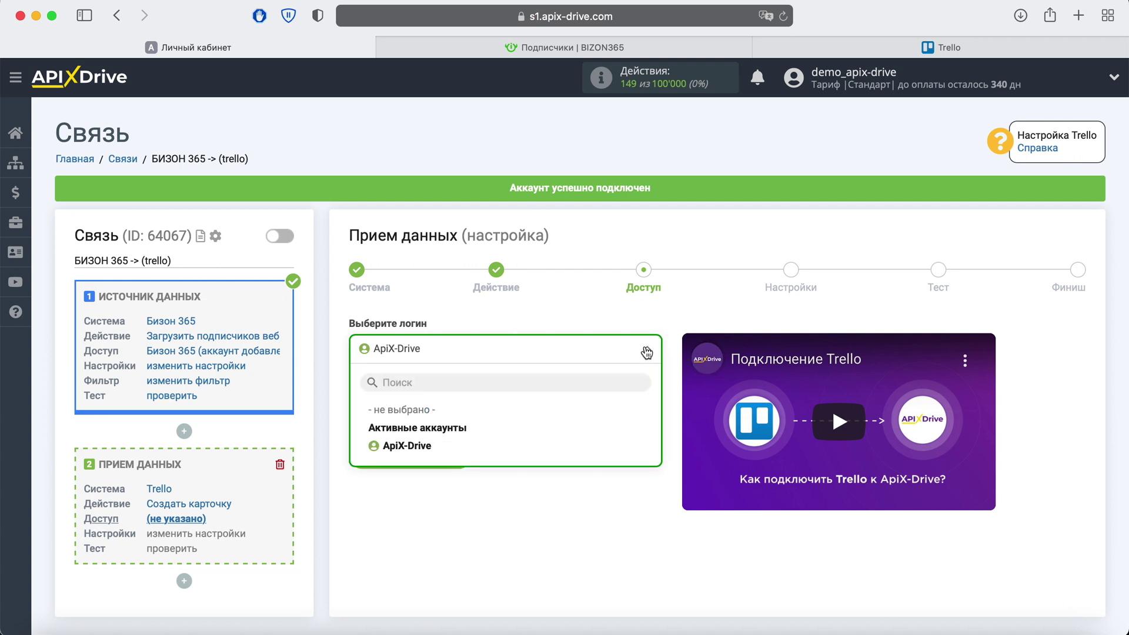
click(402, 446)
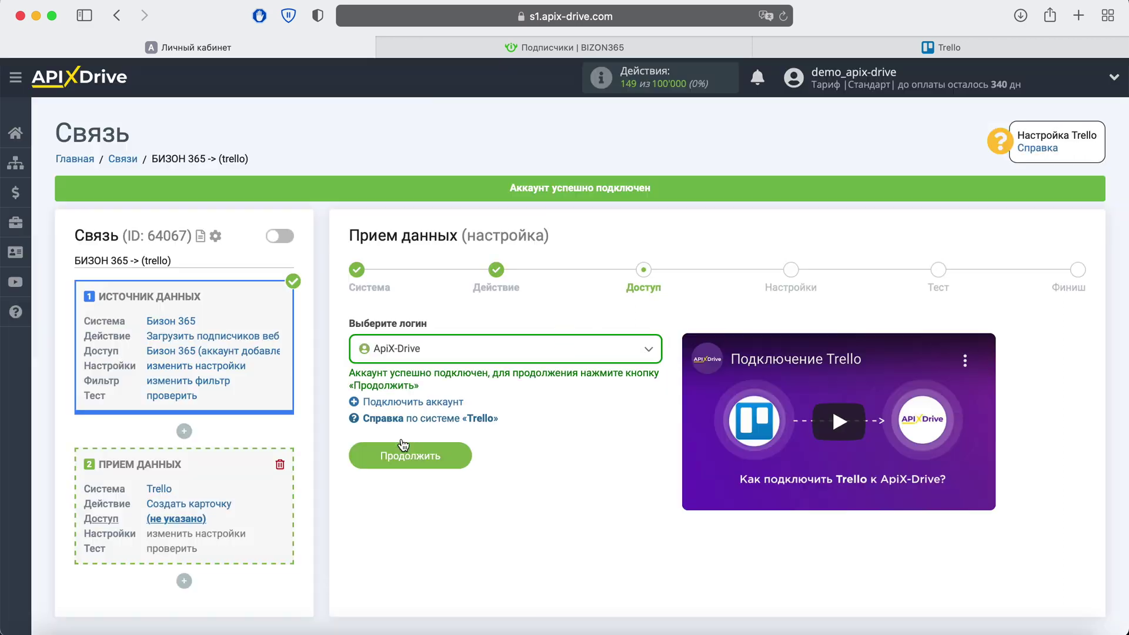
Step: Send new cards to the Новые лиды list on the ApiX-Drive board
click(456, 458)
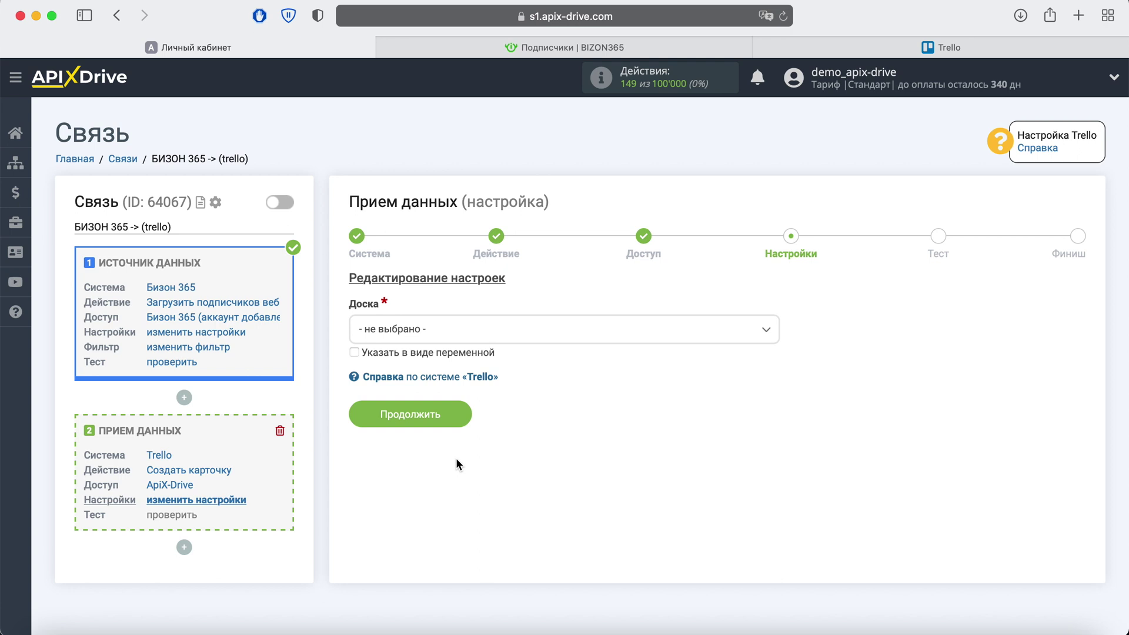
click(463, 330)
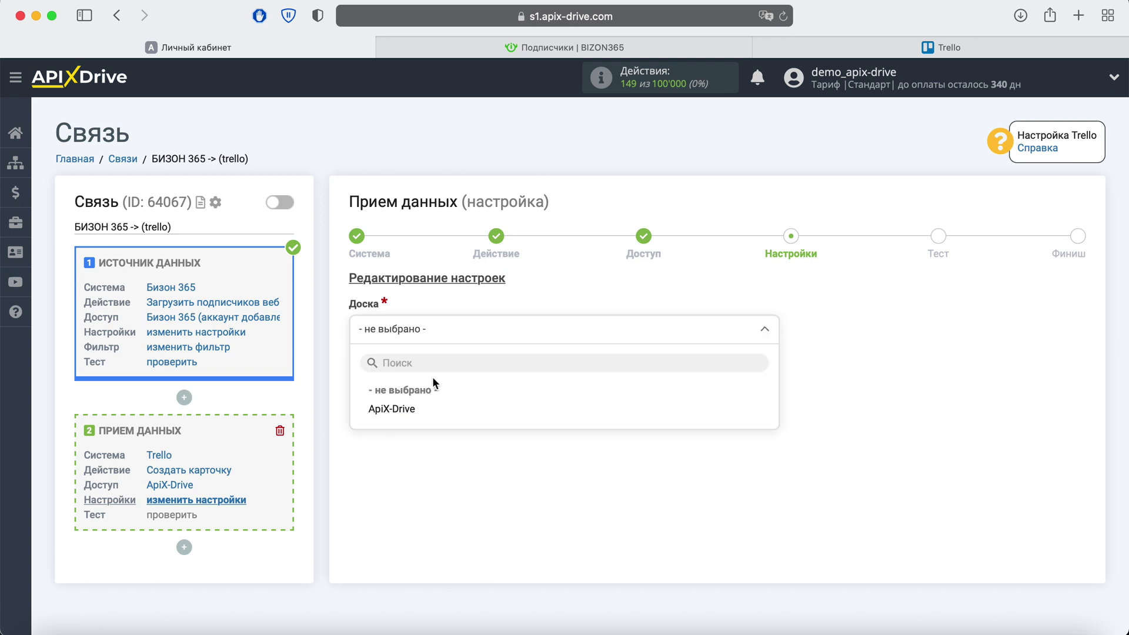
click(392, 409)
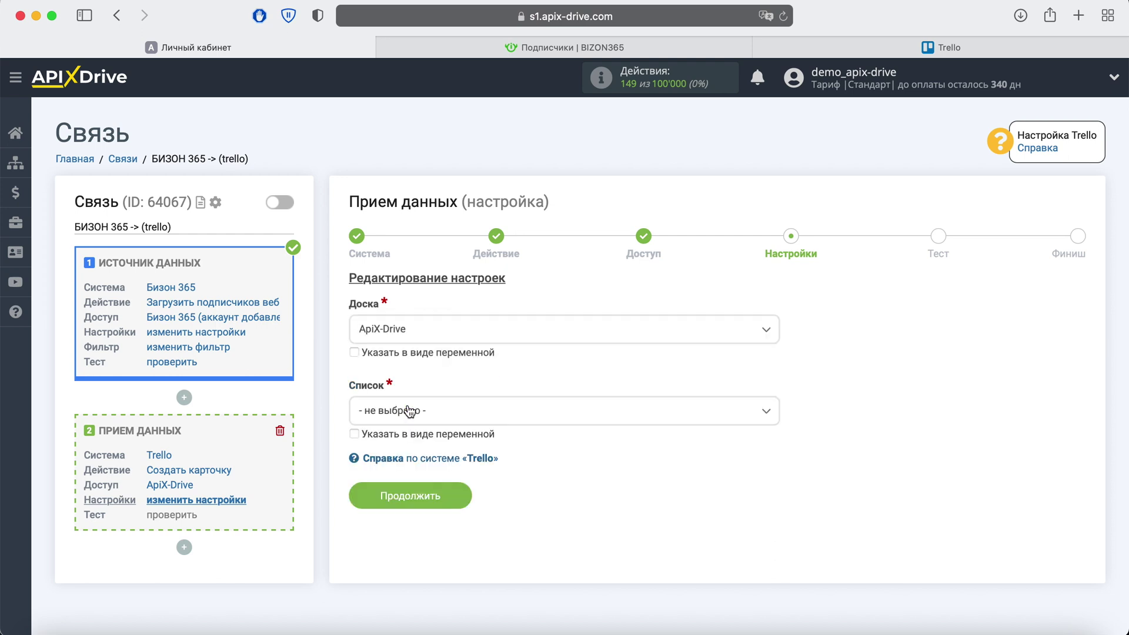
click(429, 417)
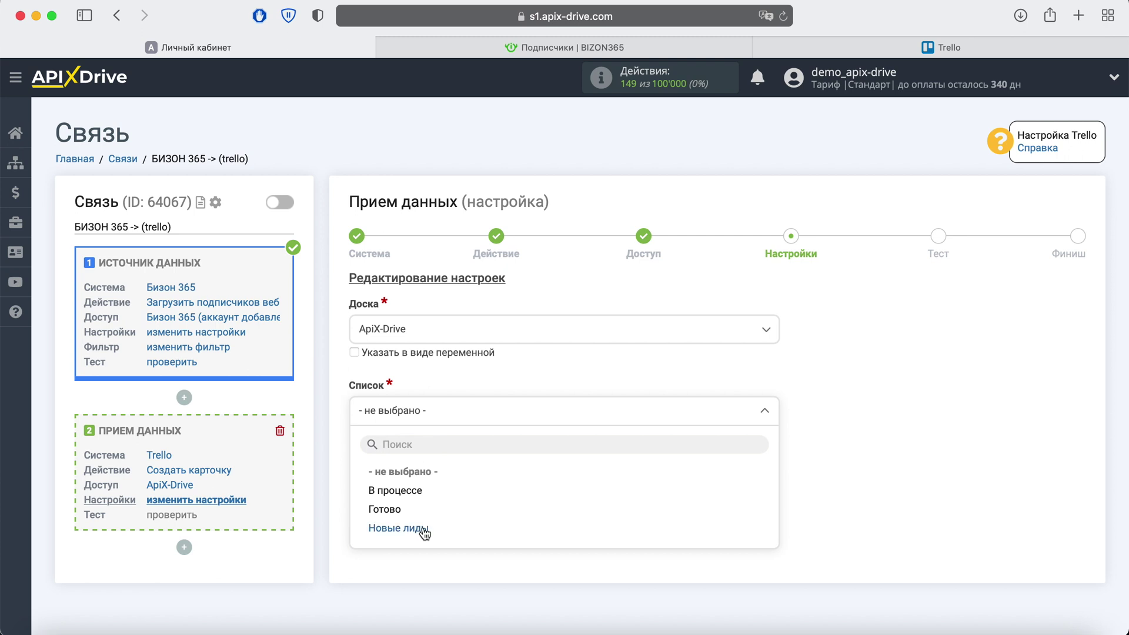
click(425, 533)
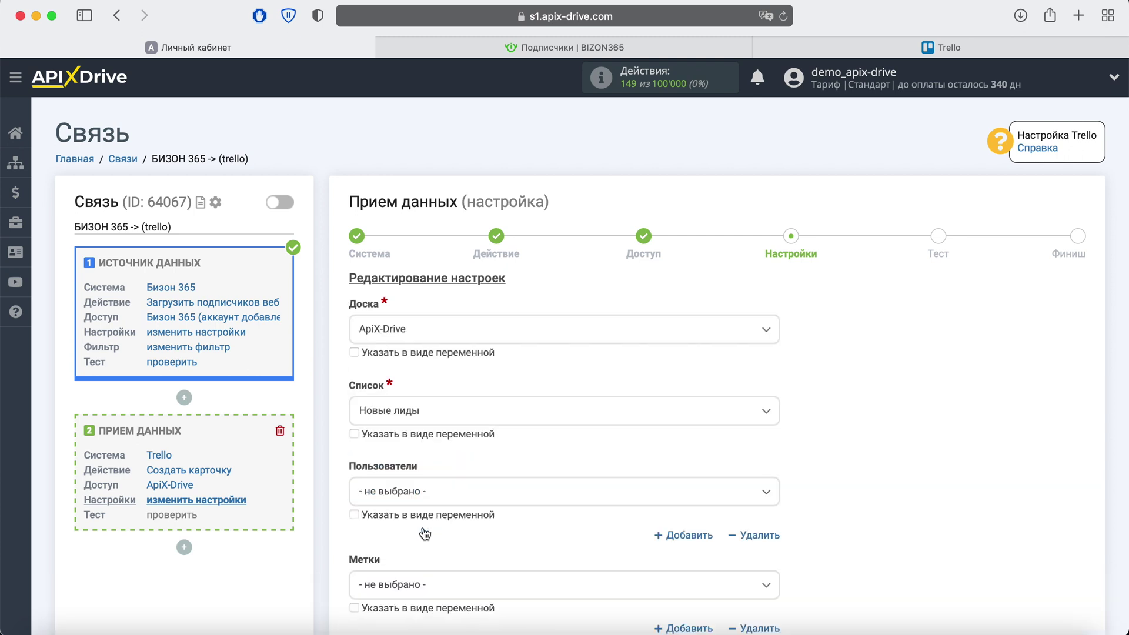
scroll(425, 532, down, 5)
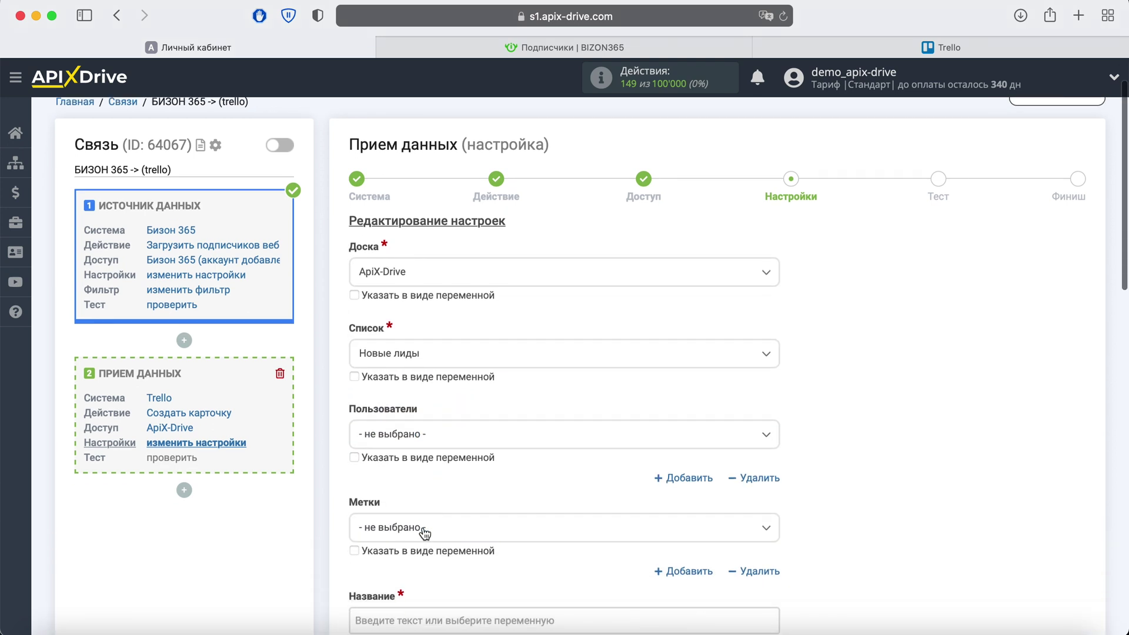
scroll(423, 533, down, 2)
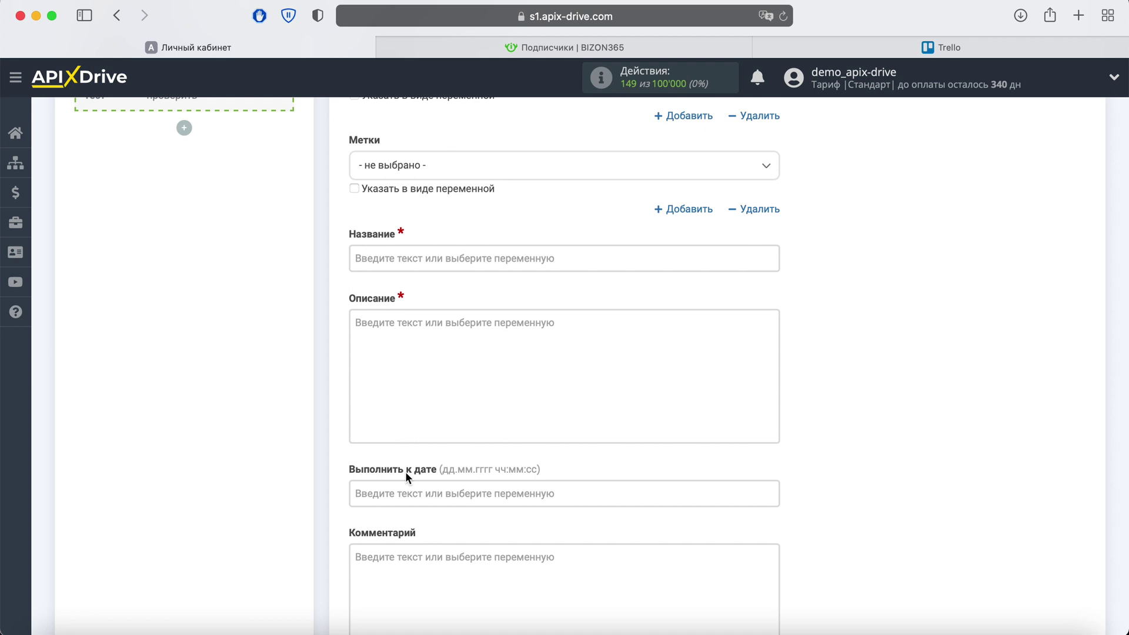
Step: Title the card 'Новый подписчик Бизон365' followed by the subscriber E-mail variable
click(421, 267)
scroll(558, 353, down, 2)
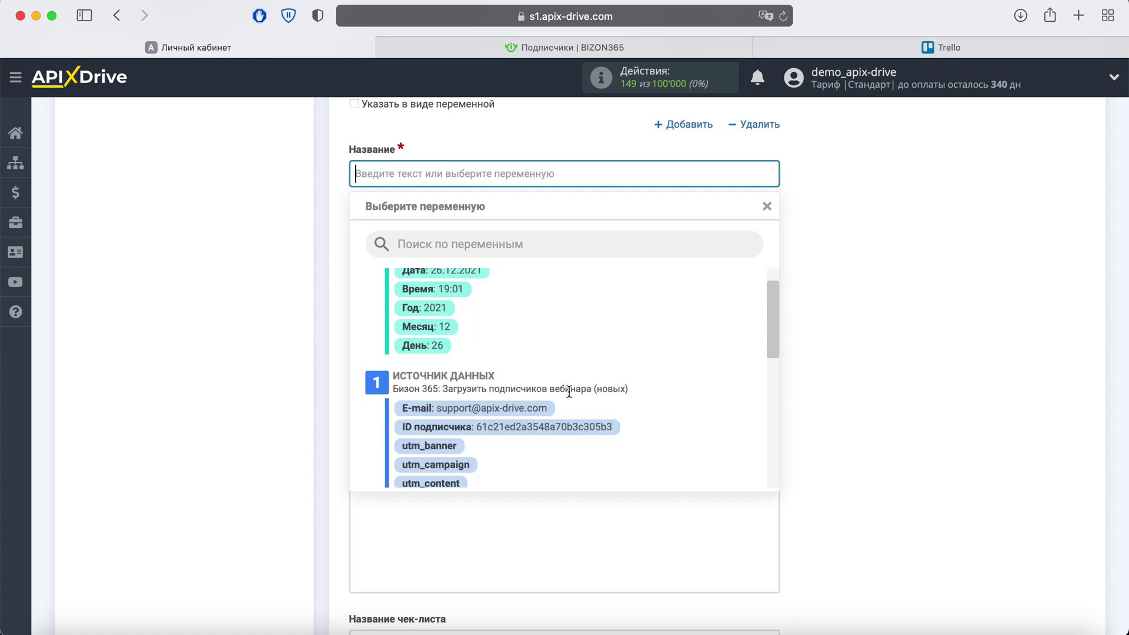
click(548, 407)
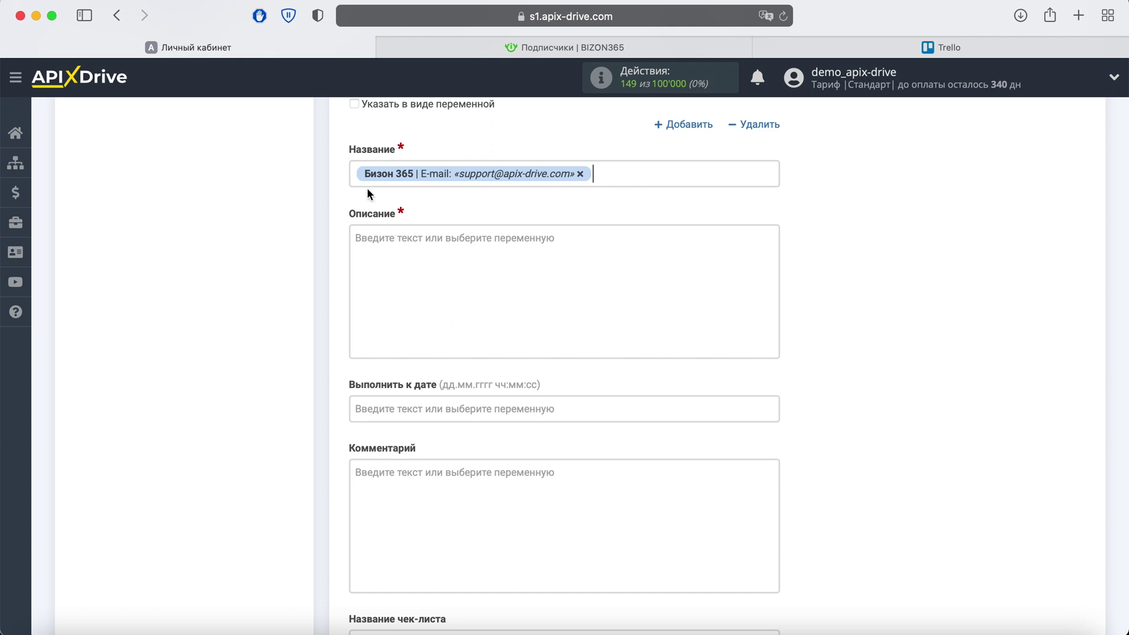
click(357, 173)
text(Новый подписчик Би)
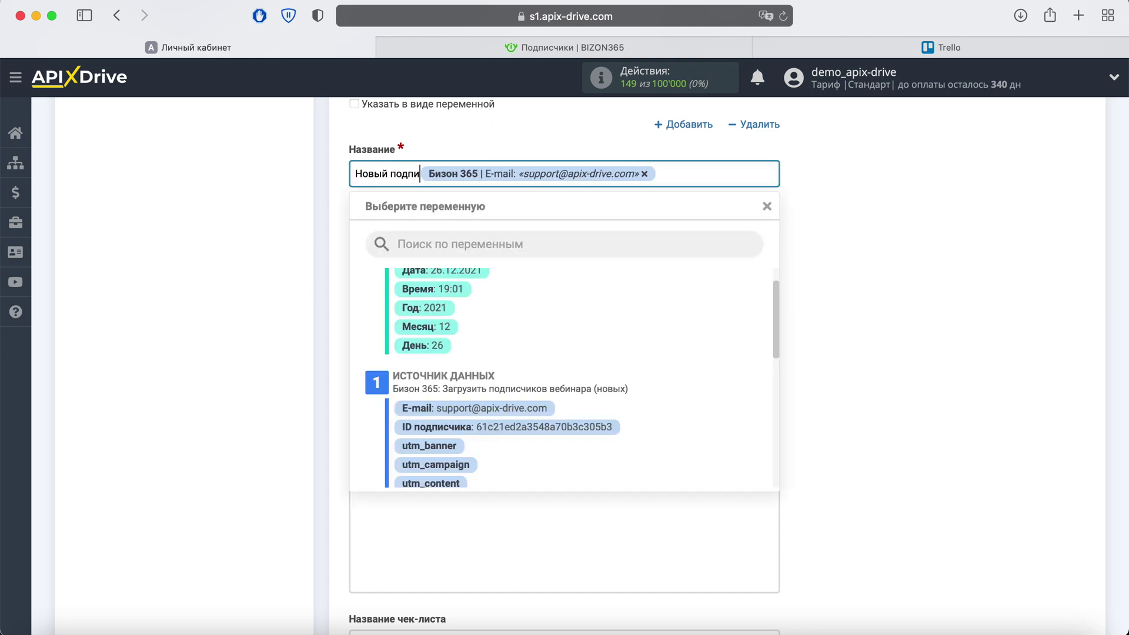
text(зон365)
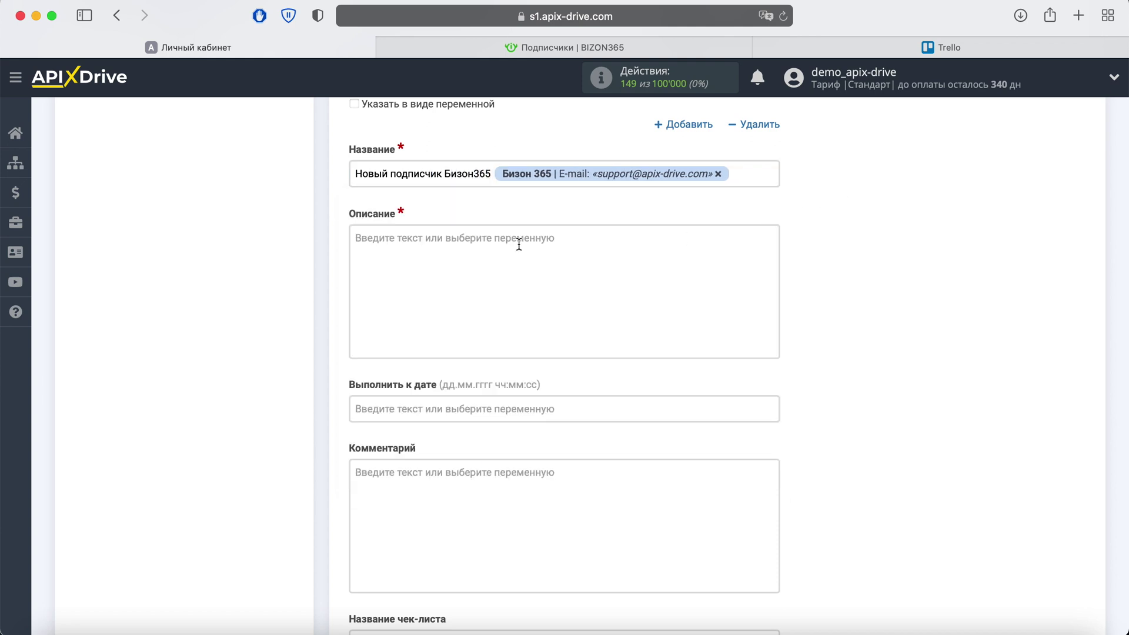
Step: Start the description with 'Подписчик' plus subscriber ID and an 'Email' line with the E-mail variable
click(464, 241)
text(Подписчик)
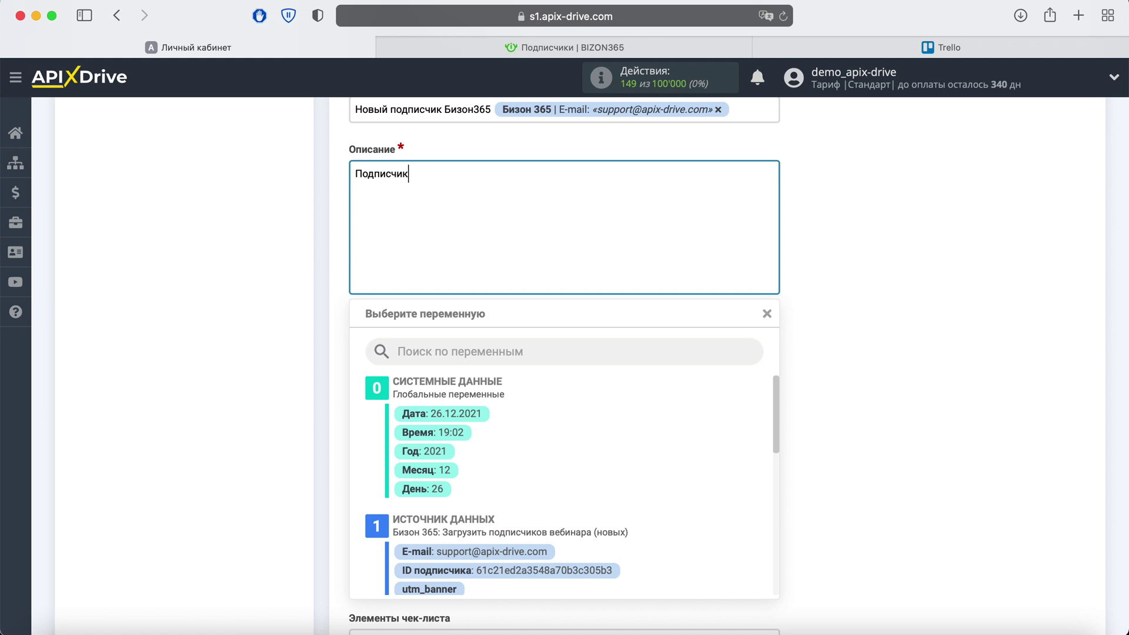
click(571, 570)
key(Return)
text(Email:)
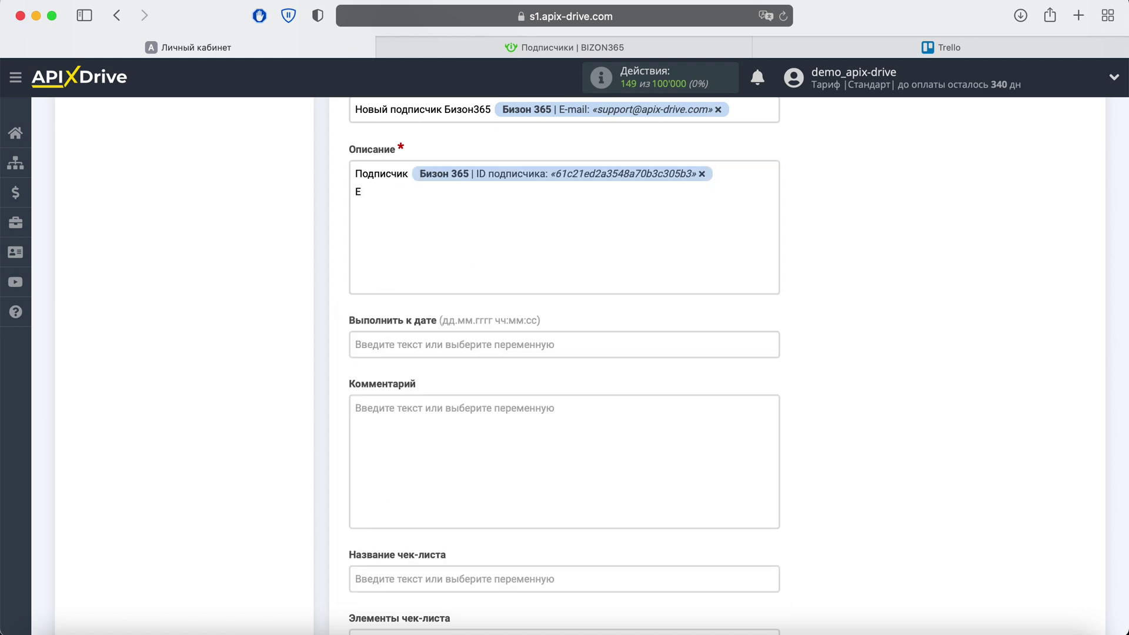
click(463, 235)
scroll(598, 478, down, 3)
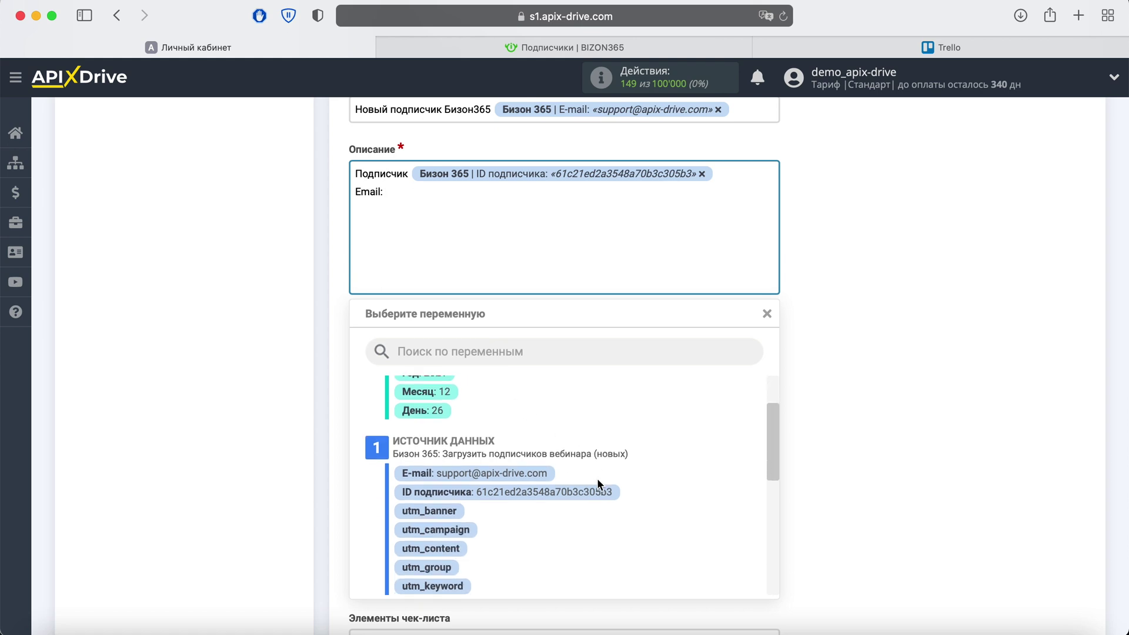
click(518, 473)
Step: Add a 'Дата:' description line with the webinar registration date variable
key(Return)
text(Дата:)
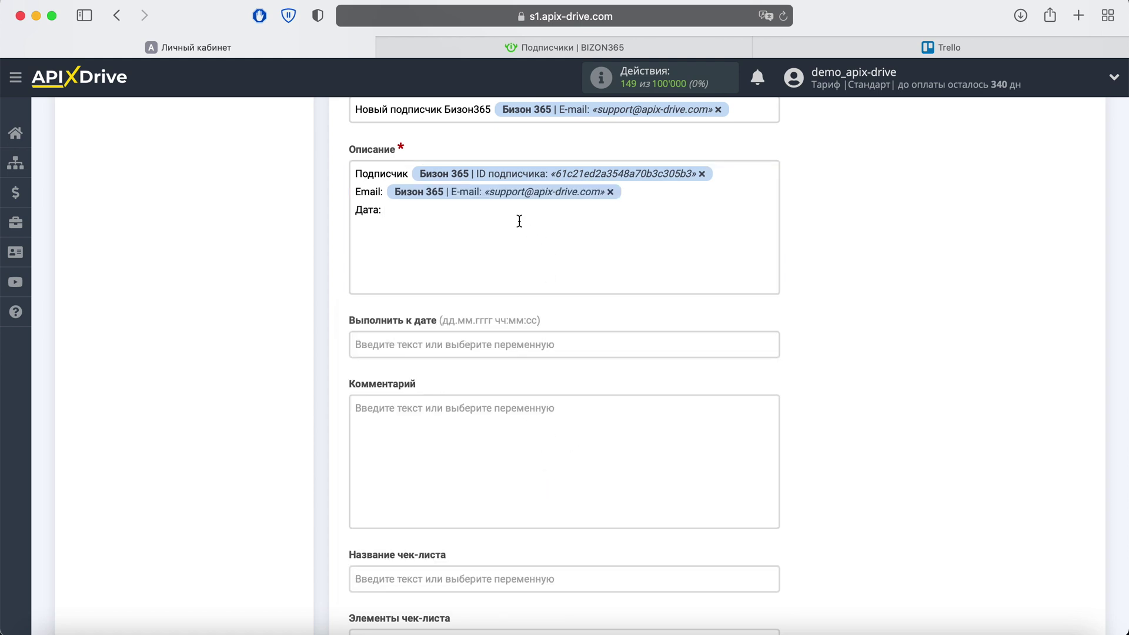
click(497, 213)
scroll(629, 420, down, 5)
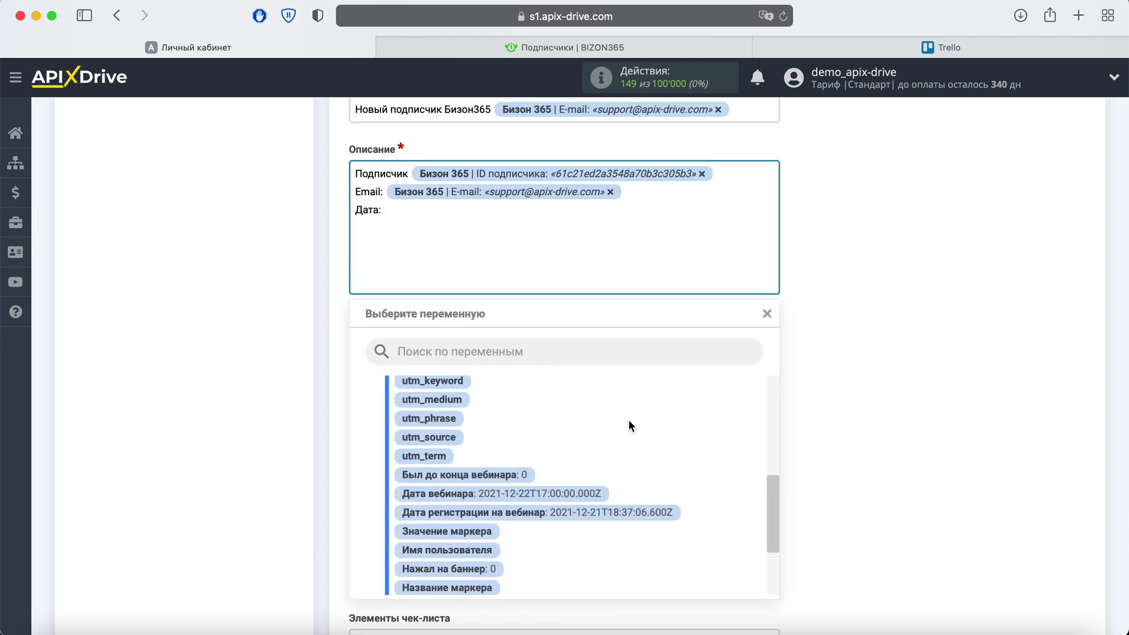
scroll(630, 420, down, 2)
click(616, 482)
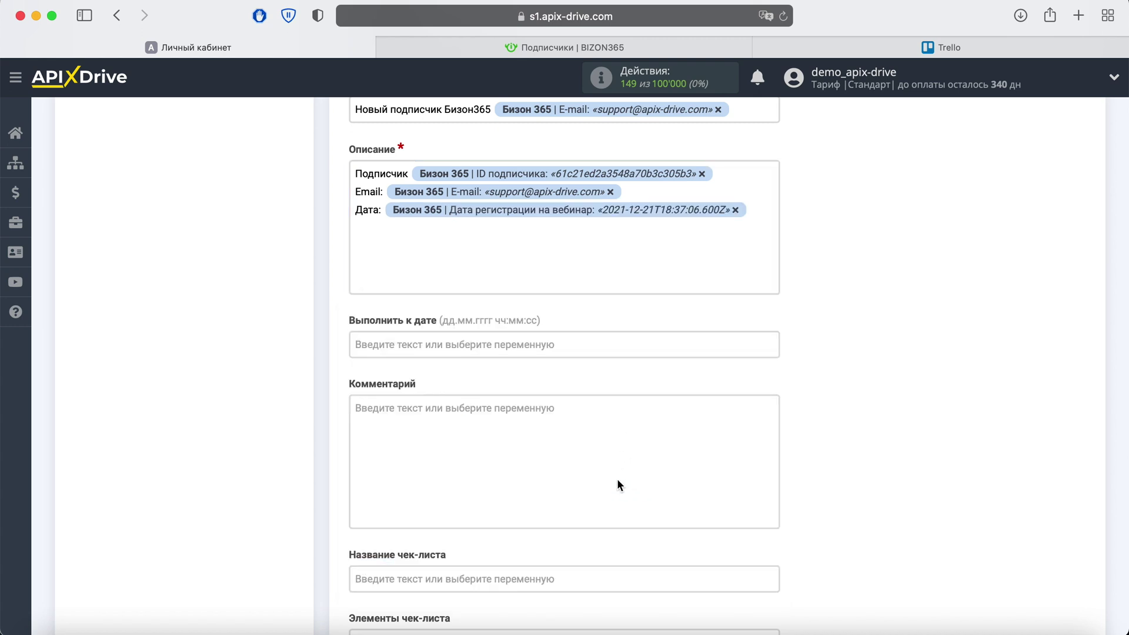
scroll(616, 479, down, 5)
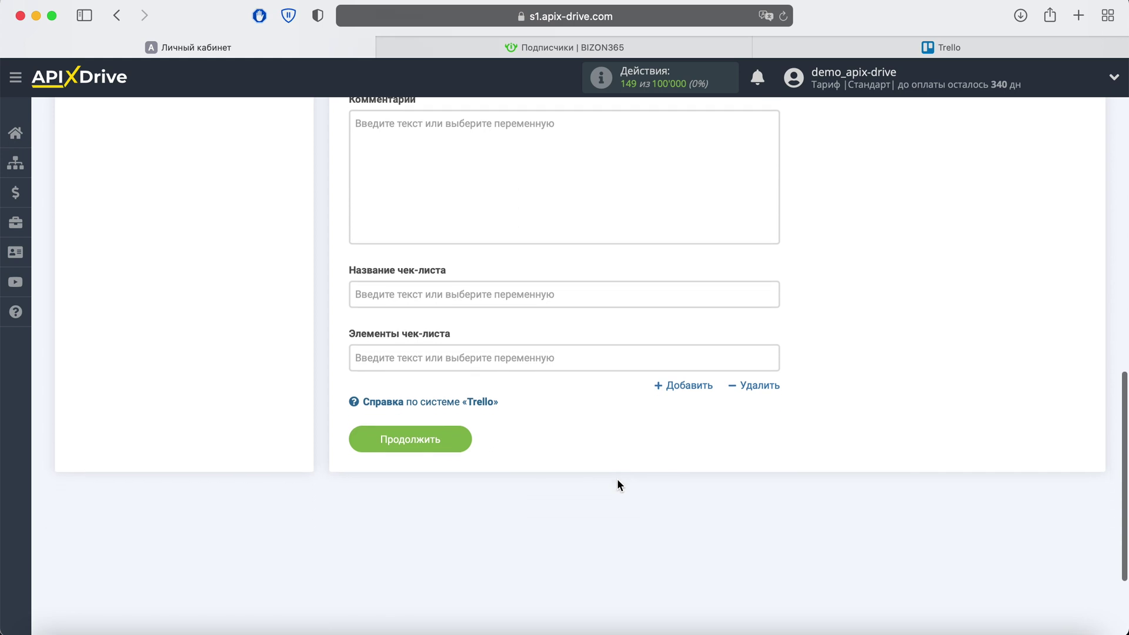
Step: Send test card data to Trello and check the board for the new card
click(462, 441)
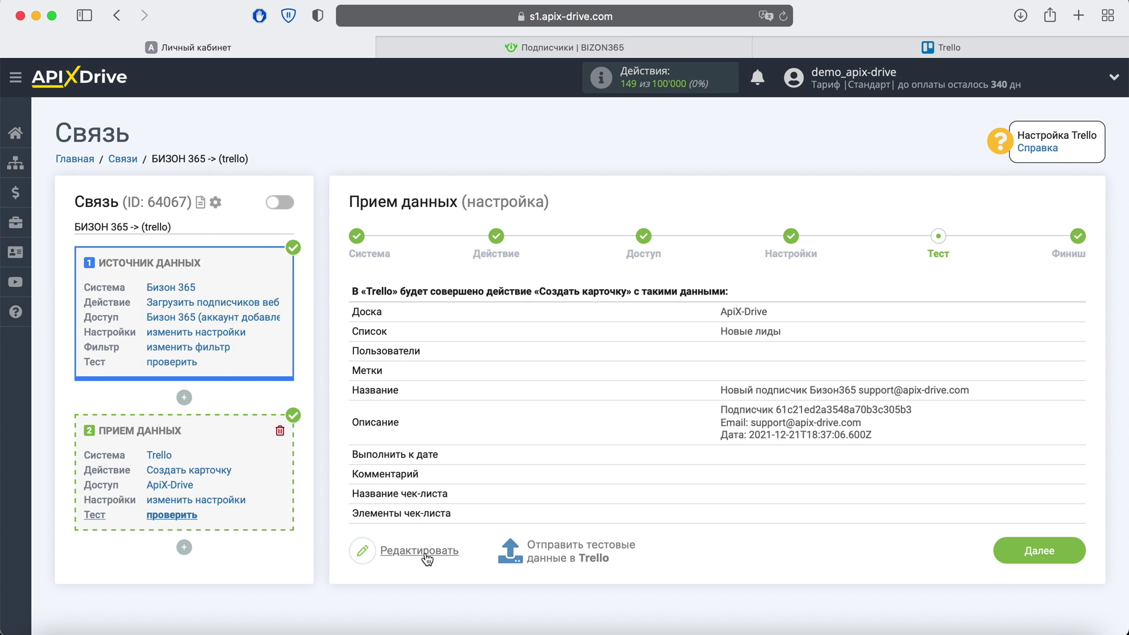
click(566, 540)
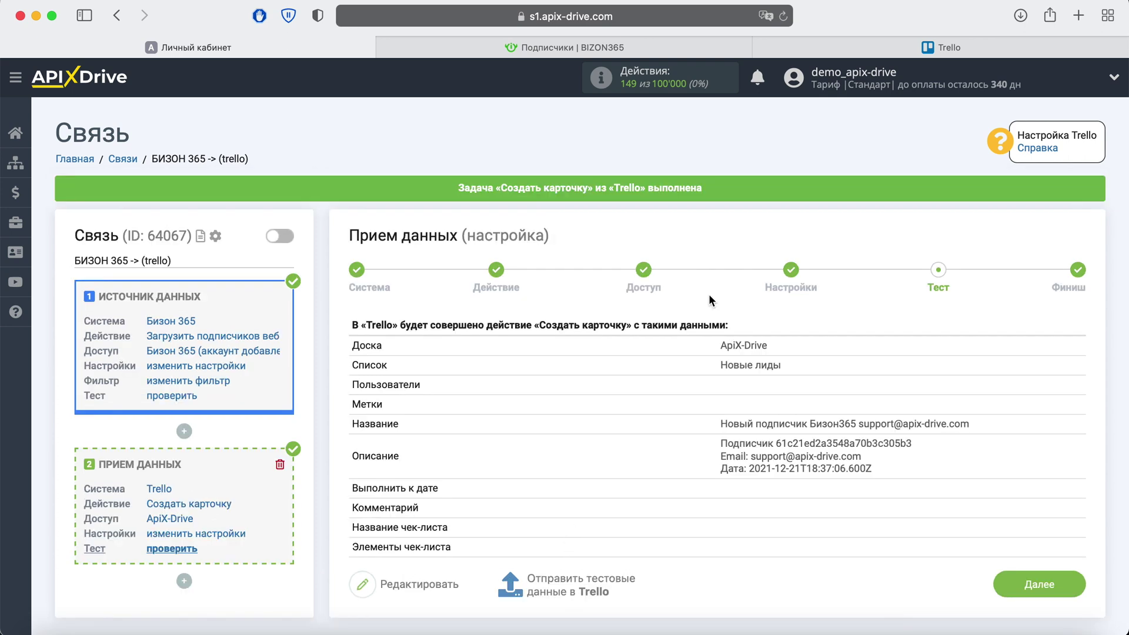
click(918, 47)
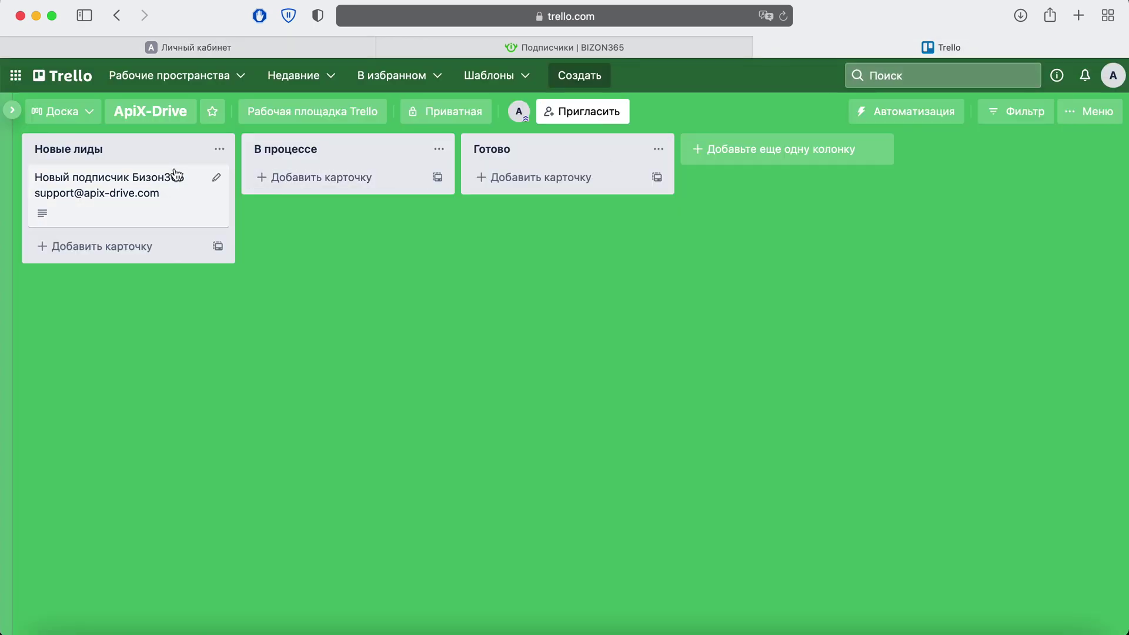
Step: Open the test card to verify its description, then return to ApiX-Drive
click(176, 177)
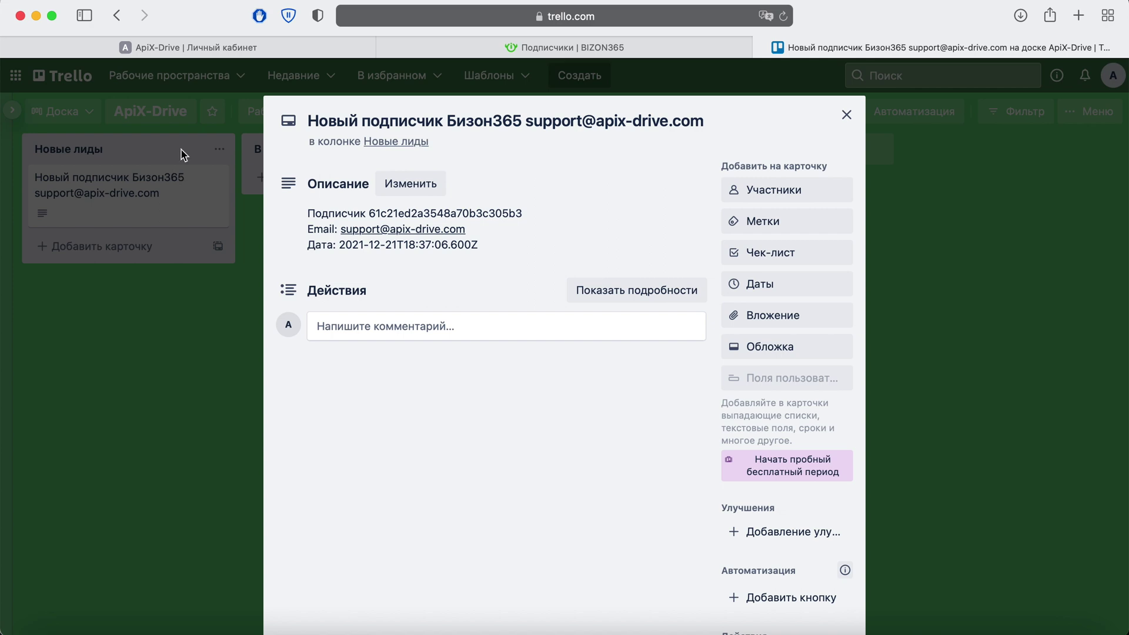
click(197, 47)
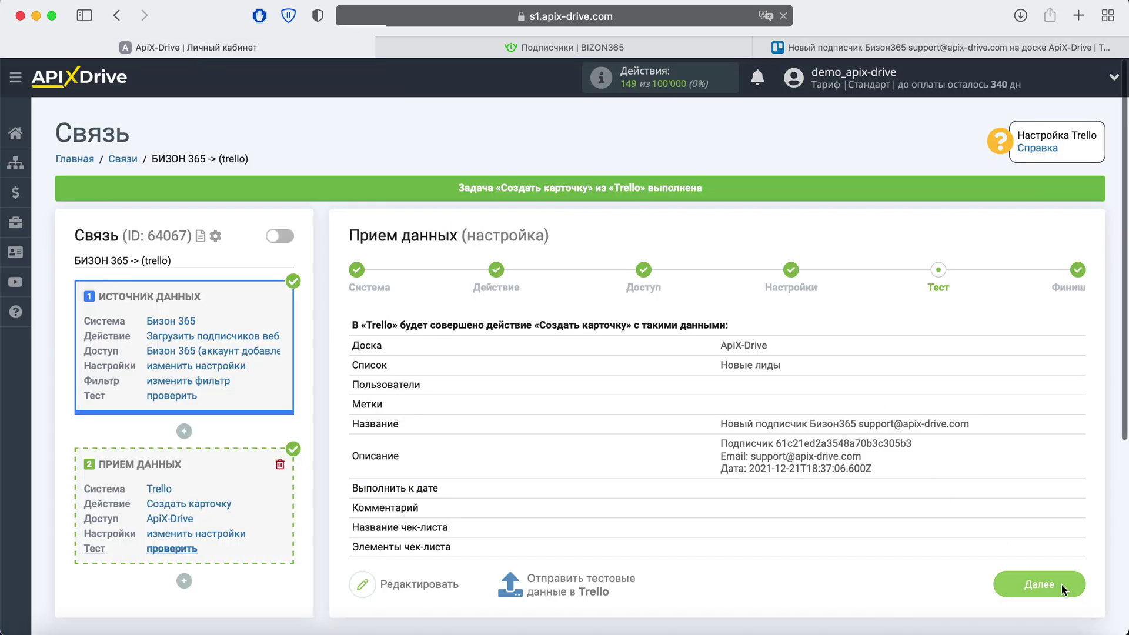
Step: Finish setup, enable auto-update and set the update interval to 5 минут
click(1061, 584)
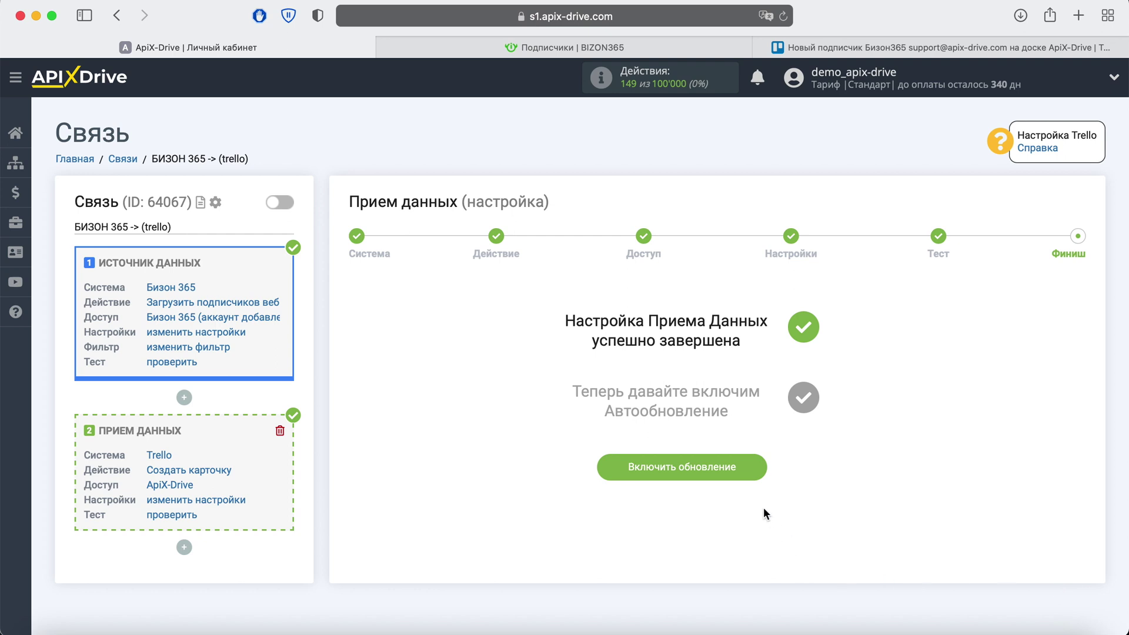
click(753, 471)
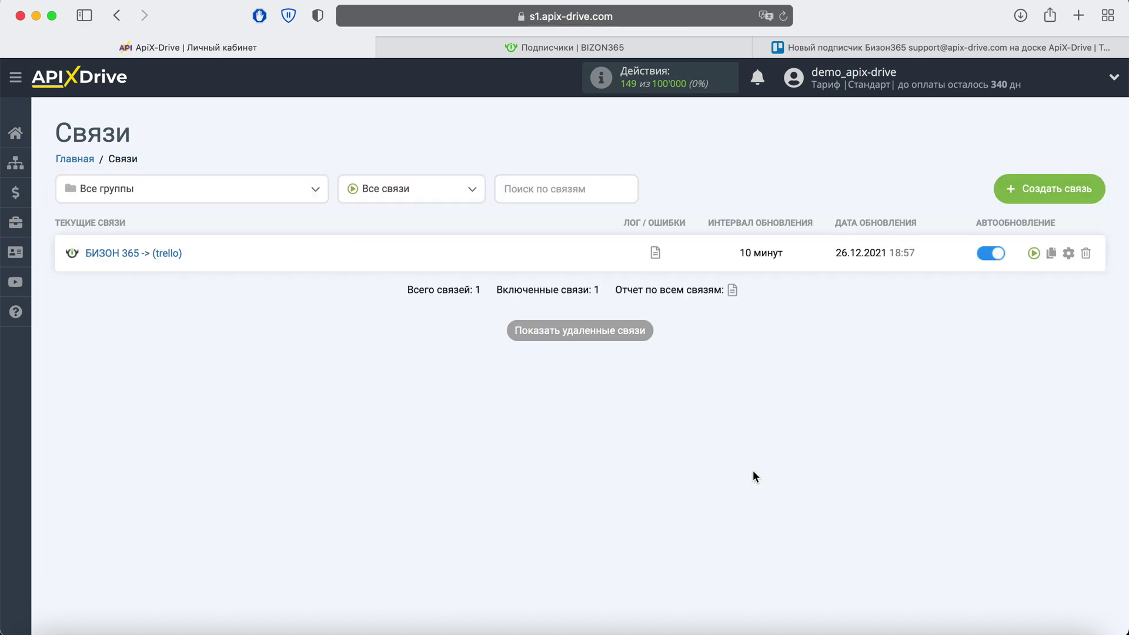
click(1068, 253)
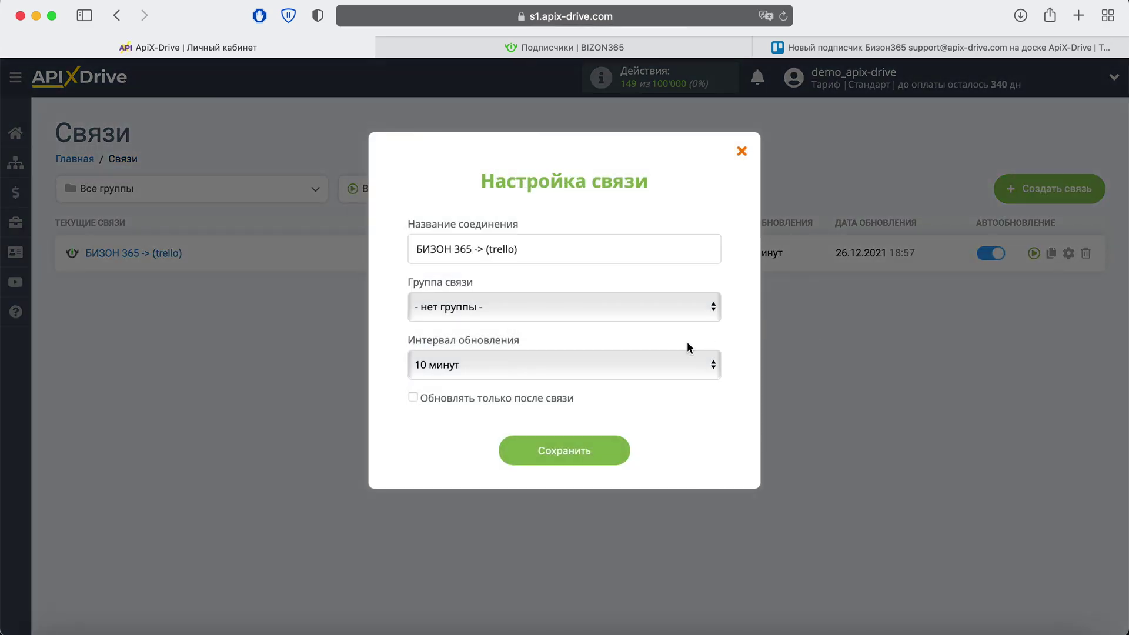
click(621, 365)
click(566, 341)
click(615, 449)
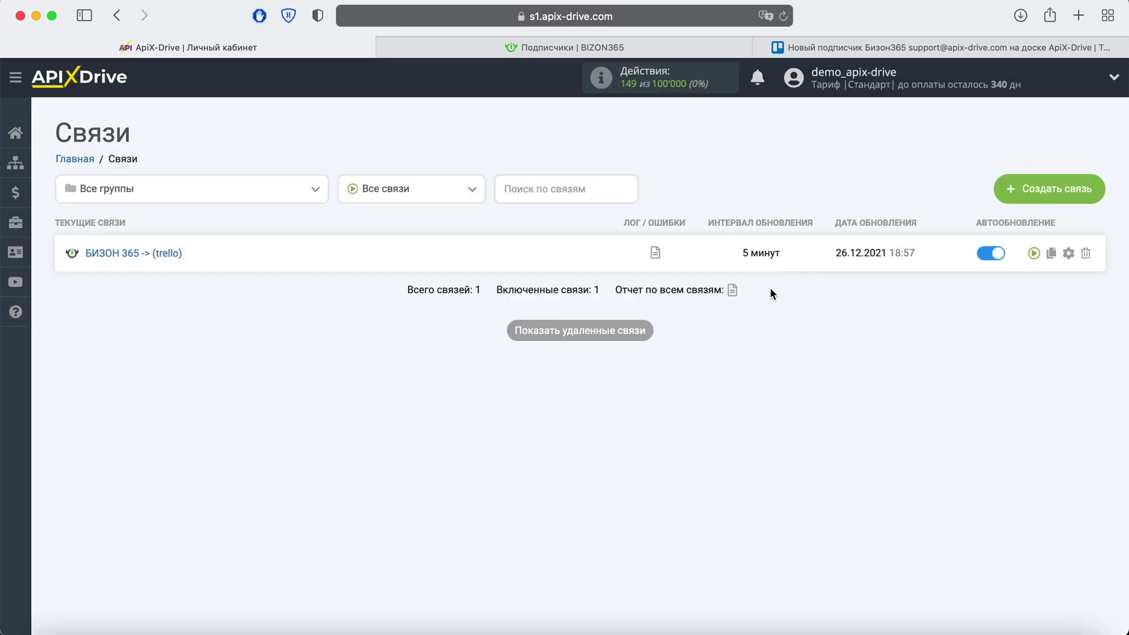